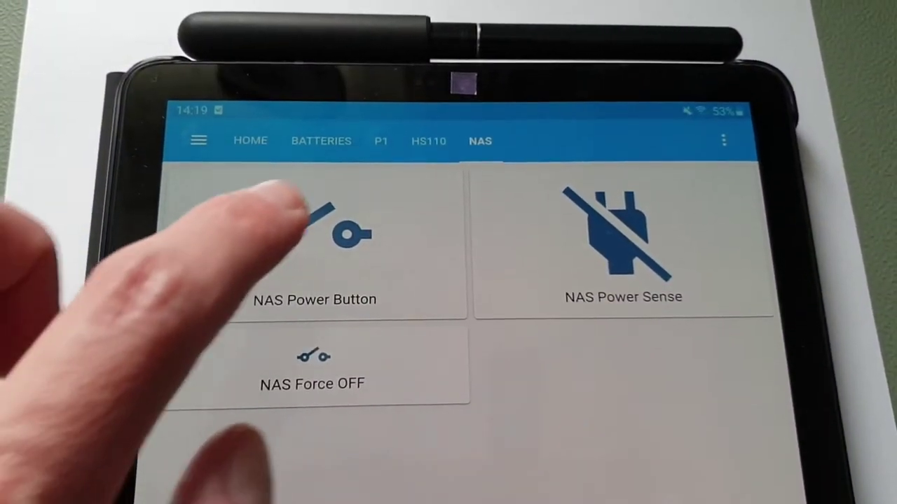
Trigger the NAS Power Button card on the NAS tab and watch NAS Power Sense react.
{"action": "left_click", "coordinate": [315, 245]}
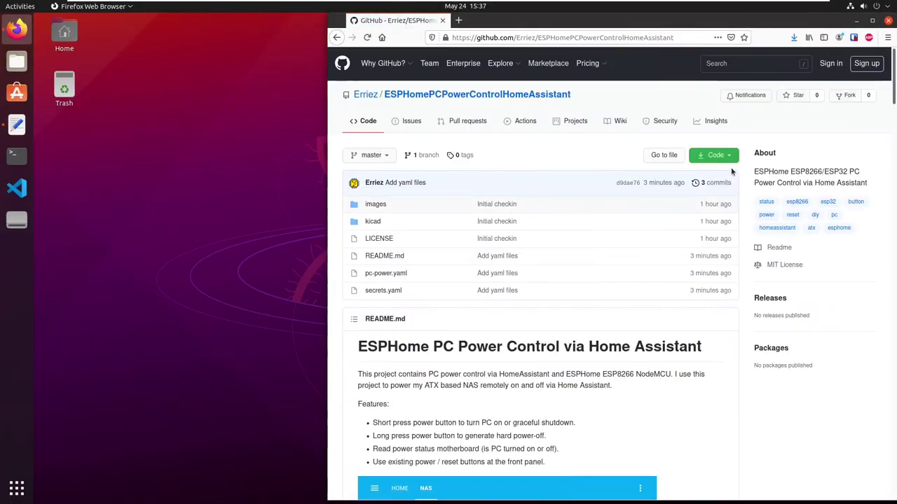
Git clone the repository's HTTPS URL and cd into the ESPHomePCPowerControlHomeAssistant folder.
{"action": "left_click", "coordinate": [716, 156]}
{"action": "left_click", "coordinate": [664, 208]}
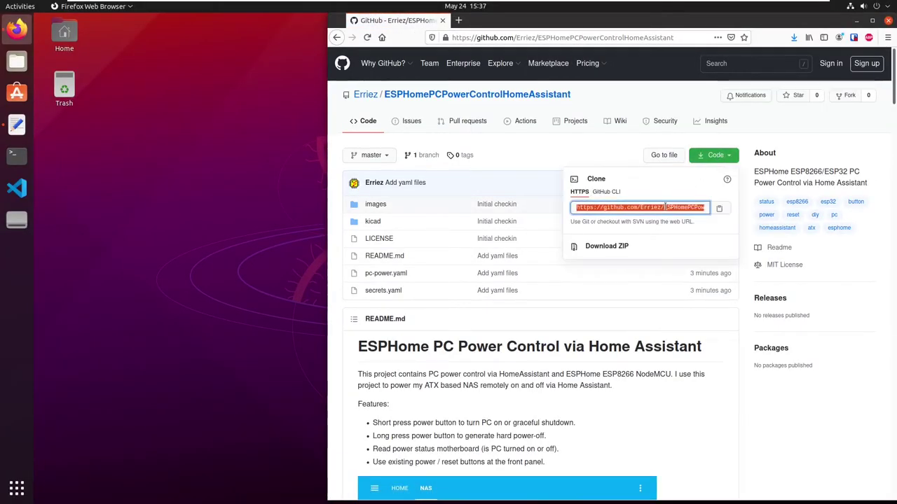
{"action": "left_click", "coordinate": [17, 154]}
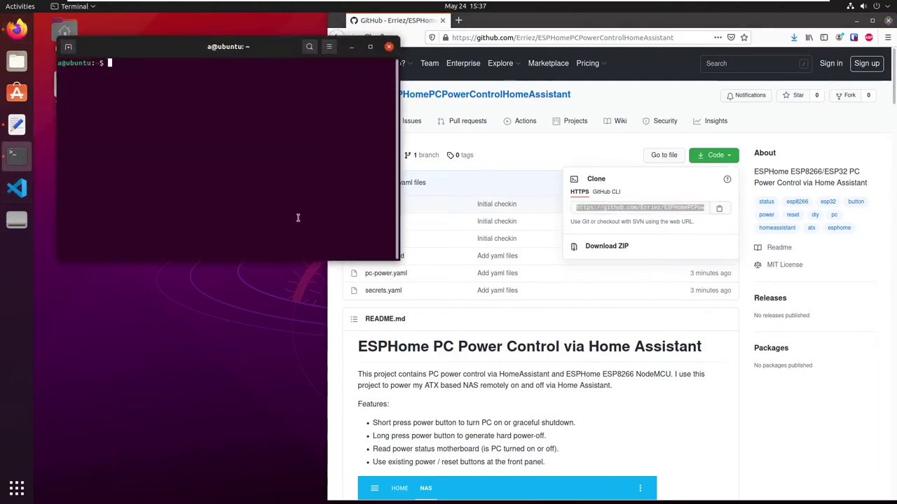
{"action": "type", "text": "git c"}
{"action": "type", "text": "lone"}
{"action": "right_click", "coordinate": [227, 112]}
{"action": "left_click", "coordinate": [249, 144]}
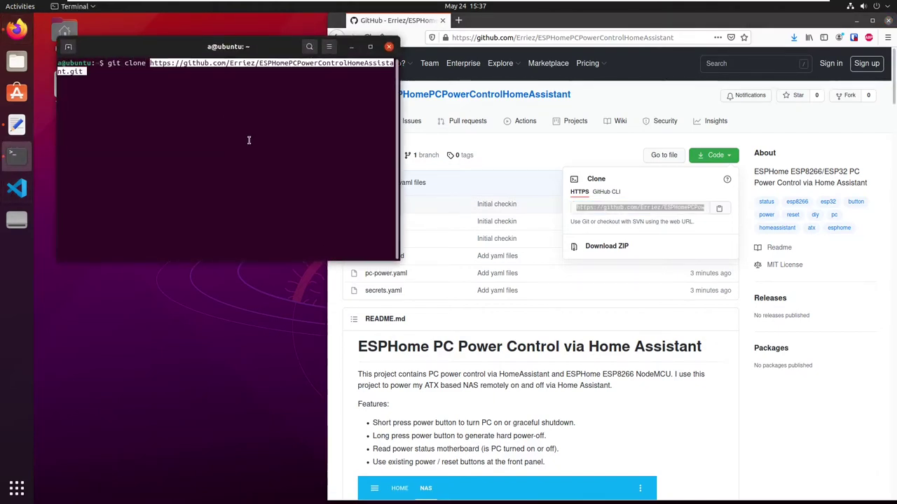
{"action": "key", "text": "Return"}
{"action": "type", "text": "c"}
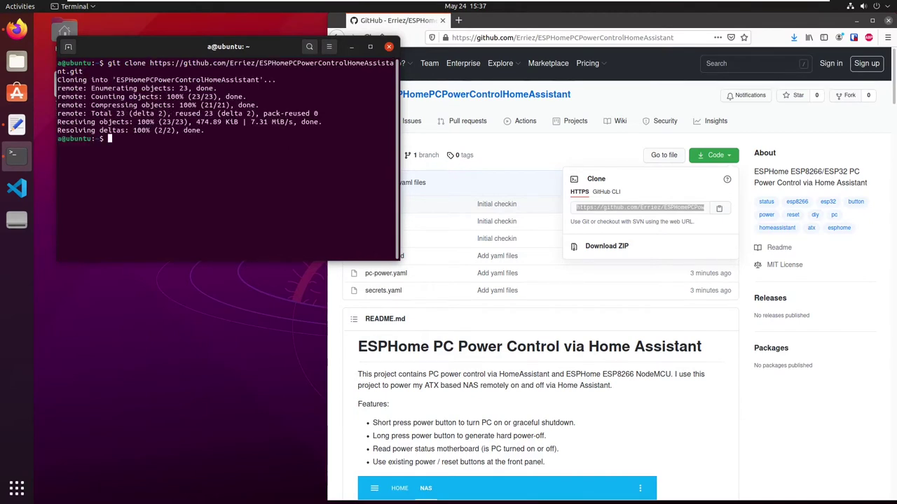
{"action": "type", "text": "d ESP"}
{"action": "key", "text": "Tab"}
{"action": "key", "text": "Return"}
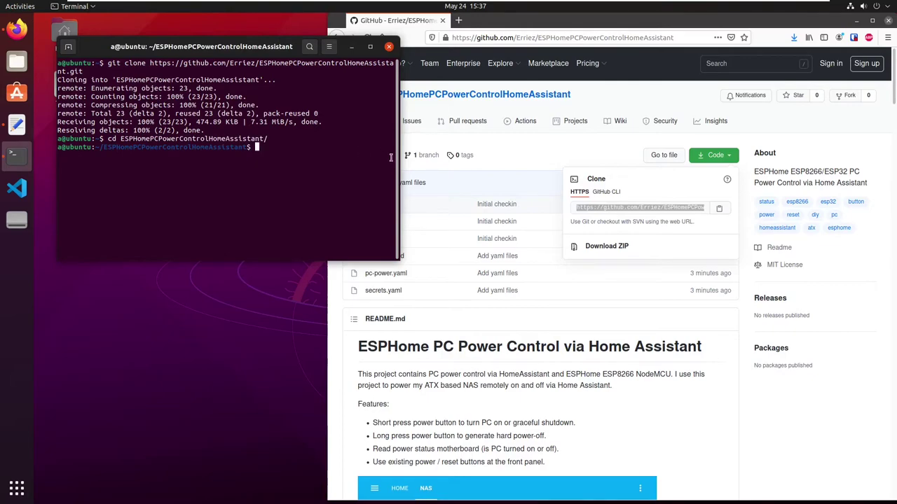
Scroll the README down to the pc-power.yaml configuration and select its file name.
{"action": "left_click", "coordinate": [566, 367]}
{"action": "scroll", "coordinate": [566, 367], "scroll_direction": "down", "scroll_amount": 2}
{"action": "scroll", "coordinate": [566, 367], "scroll_direction": "down", "scroll_amount": 7}
{"action": "scroll", "coordinate": [568, 369], "scroll_direction": "down", "scroll_amount": 5}
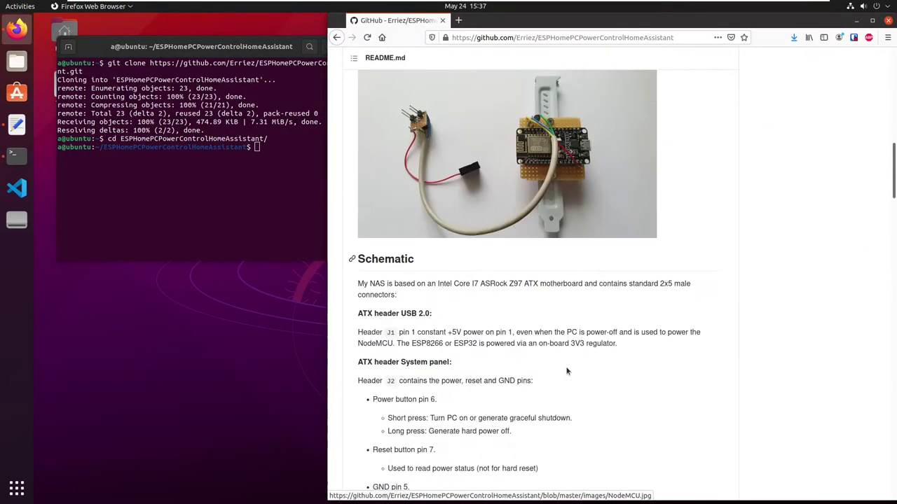
{"action": "scroll", "coordinate": [568, 369], "scroll_direction": "down", "scroll_amount": 4}
{"action": "scroll", "coordinate": [568, 369], "scroll_direction": "down", "scroll_amount": 4}
{"action": "scroll", "coordinate": [567, 369], "scroll_direction": "down", "scroll_amount": 4}
{"action": "scroll", "coordinate": [565, 366], "scroll_direction": "down", "scroll_amount": 5}
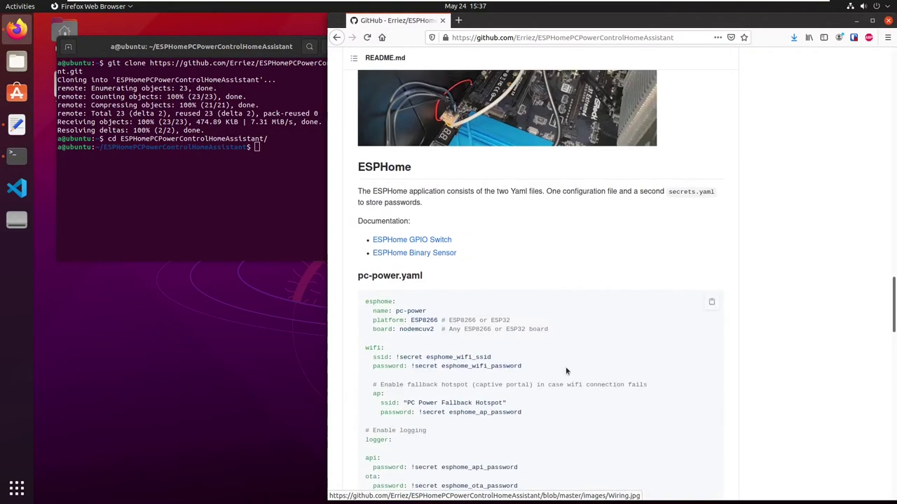
{"action": "scroll", "coordinate": [563, 365], "scroll_direction": "down", "scroll_amount": 2}
{"action": "scroll", "coordinate": [558, 366], "scroll_direction": "down", "scroll_amount": 1}
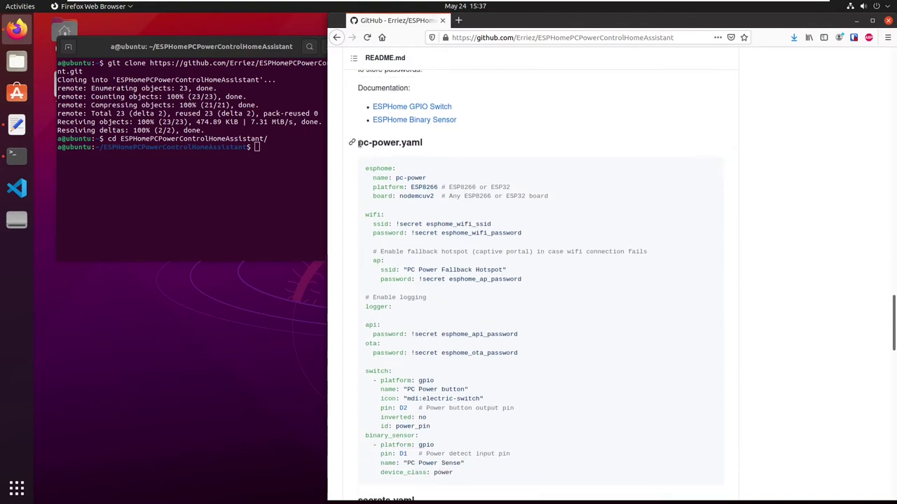
{"action": "left_click_drag", "start_coordinate": [357, 143], "coordinate": [424, 145]}
Open pc-power.yaml and secrets.yaml in gedit from the terminal.
{"action": "left_click", "coordinate": [267, 171]}
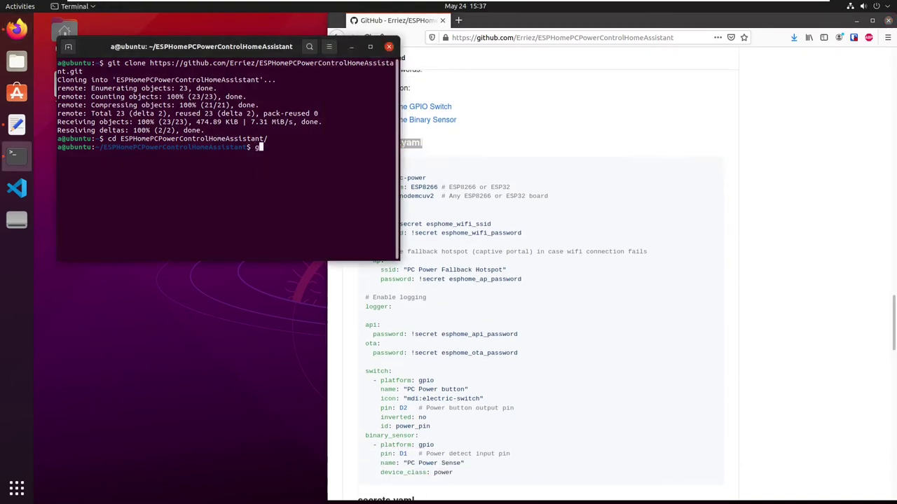
{"action": "type", "text": "gedit"}
{"action": "right_click", "coordinate": [273, 161]}
{"action": "left_click", "coordinate": [293, 192]}
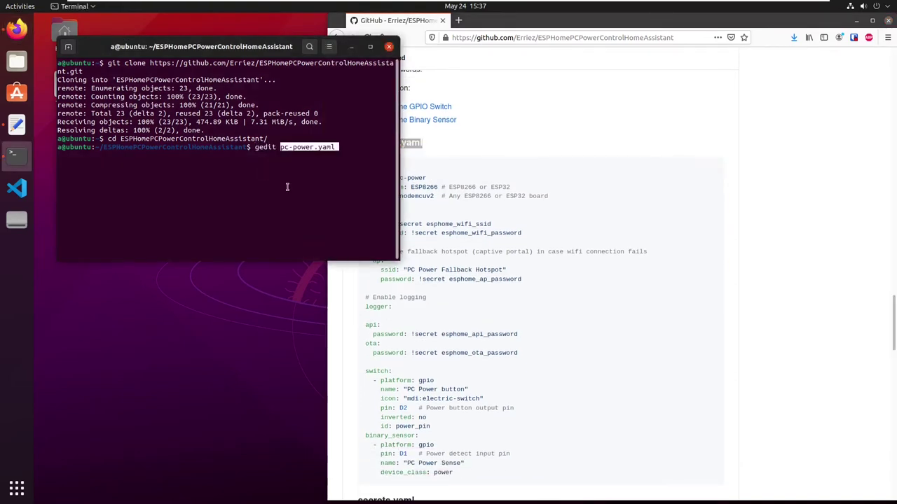
{"action": "key", "text": "Return"}
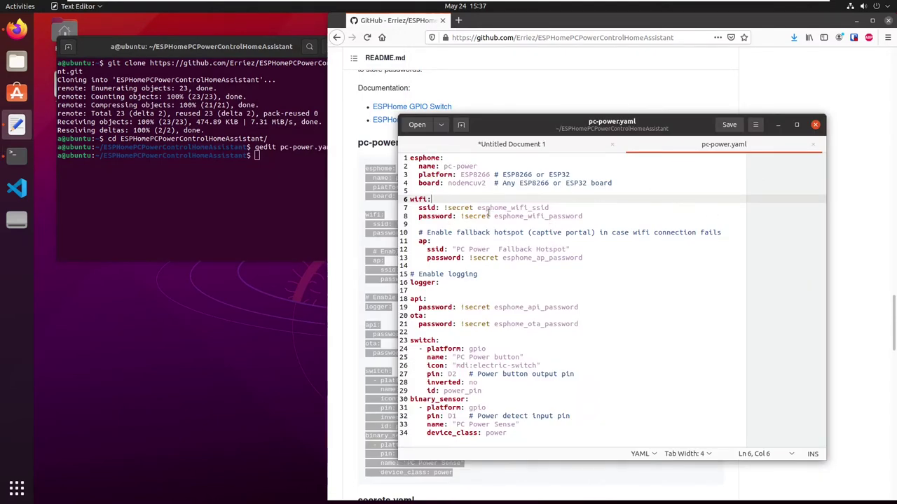
{"action": "left_click", "coordinate": [303, 177]}
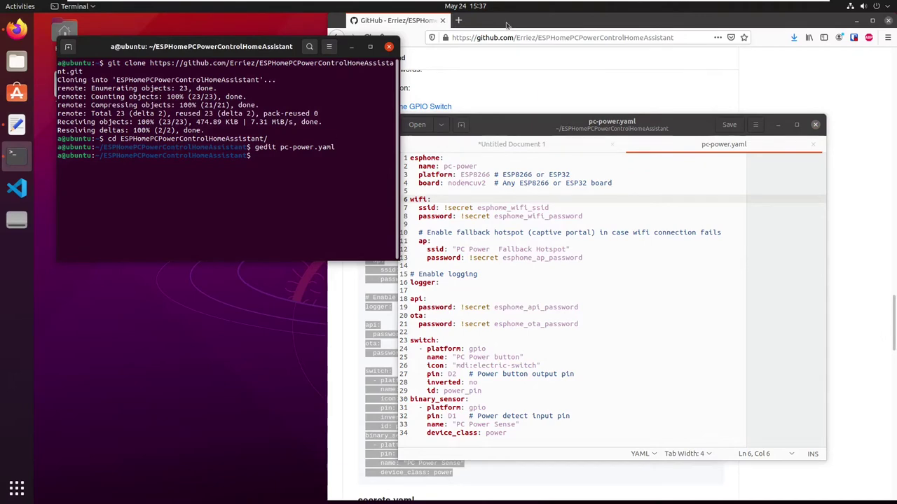
{"action": "type", "text": "gedit"}
{"action": "right_click", "coordinate": [274, 191]}
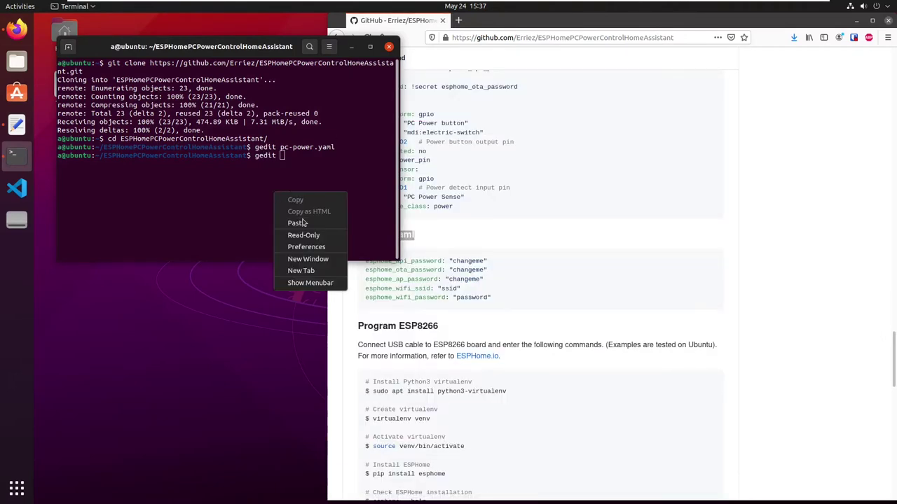
{"action": "left_click", "coordinate": [302, 220]}
{"action": "key", "text": "Return"}
Review the api, ota, access point, wifi ssid and wifi password placeholders in secrets.yaml.
{"action": "left_click", "coordinate": [462, 35]}
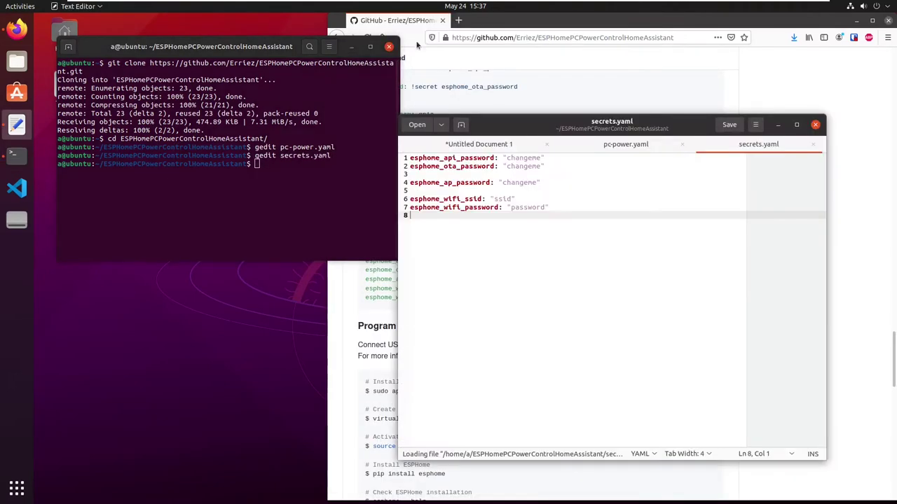
{"action": "double_click", "coordinate": [522, 158]}
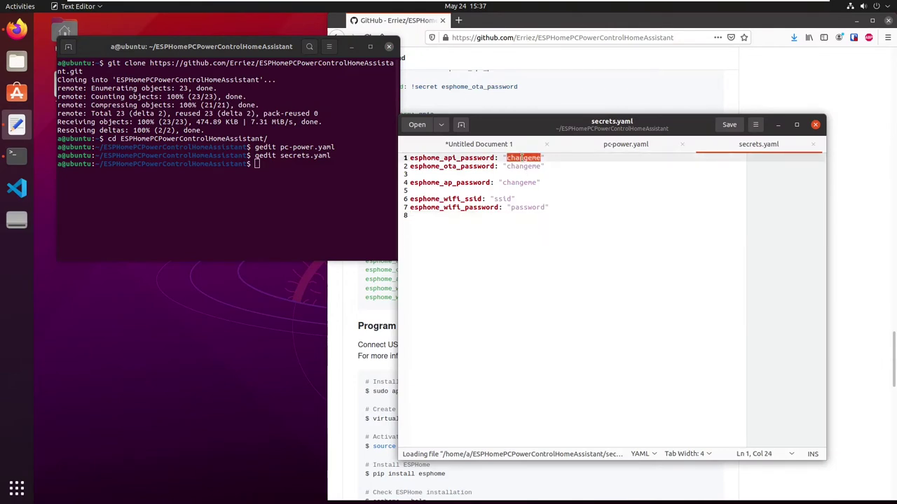
{"action": "double_click", "coordinate": [522, 166]}
{"action": "double_click", "coordinate": [519, 182]}
{"action": "double_click", "coordinate": [502, 199]}
{"action": "double_click", "coordinate": [527, 207]}
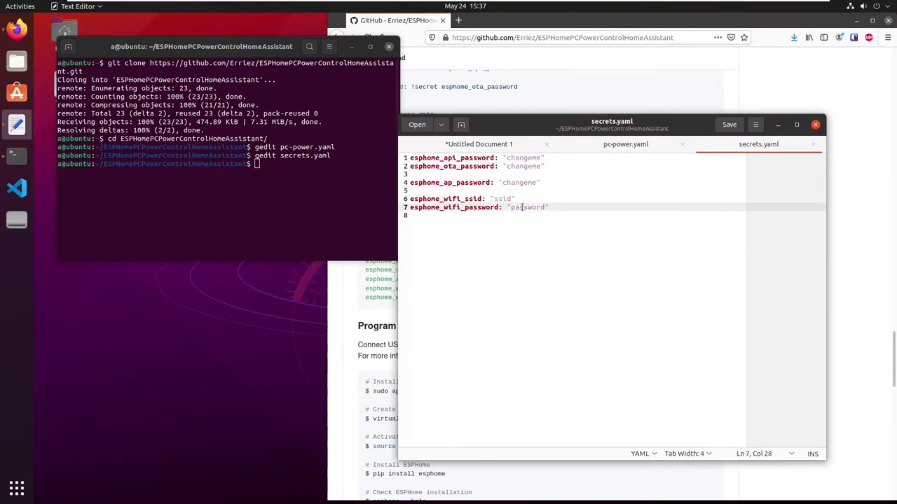
{"action": "left_click", "coordinate": [528, 234]}
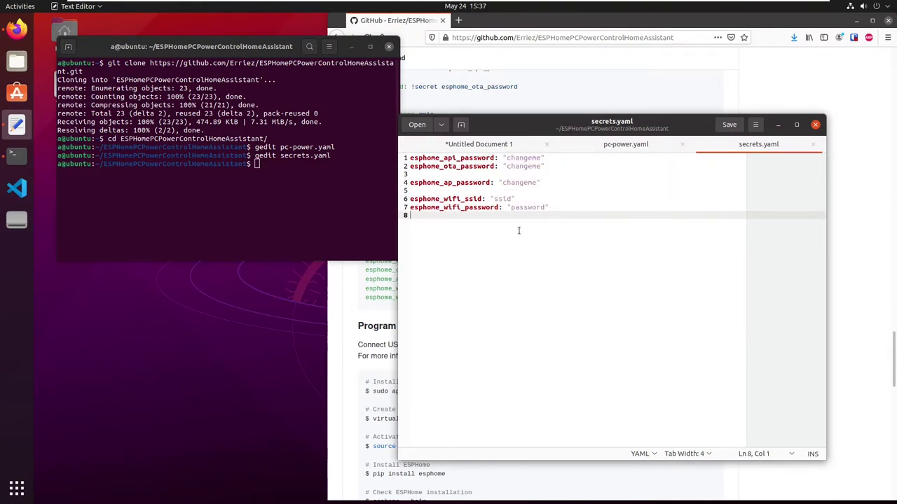
{"action": "left_click", "coordinate": [349, 210]}
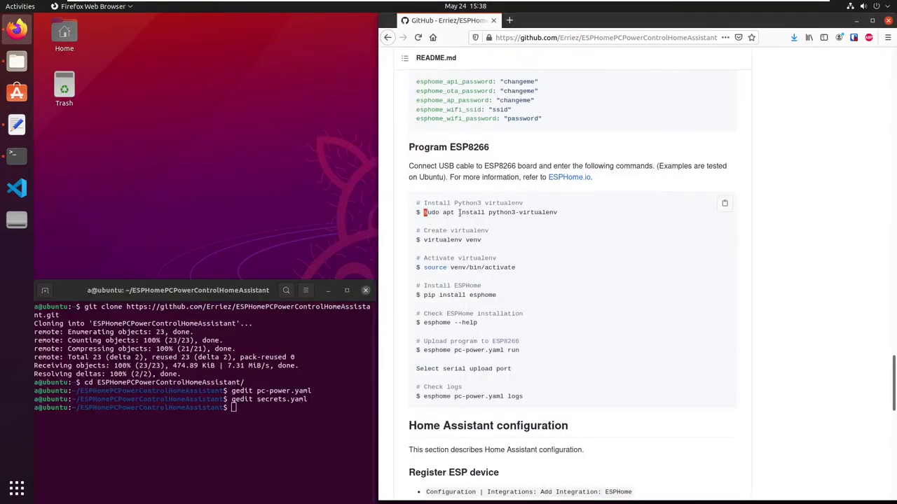
Install virtualenv, then create and activate a Python virtual environment.
{"action": "left_click_drag", "start_coordinate": [458, 212], "coordinate": [560, 214]}
{"action": "right_click", "coordinate": [302, 406]}
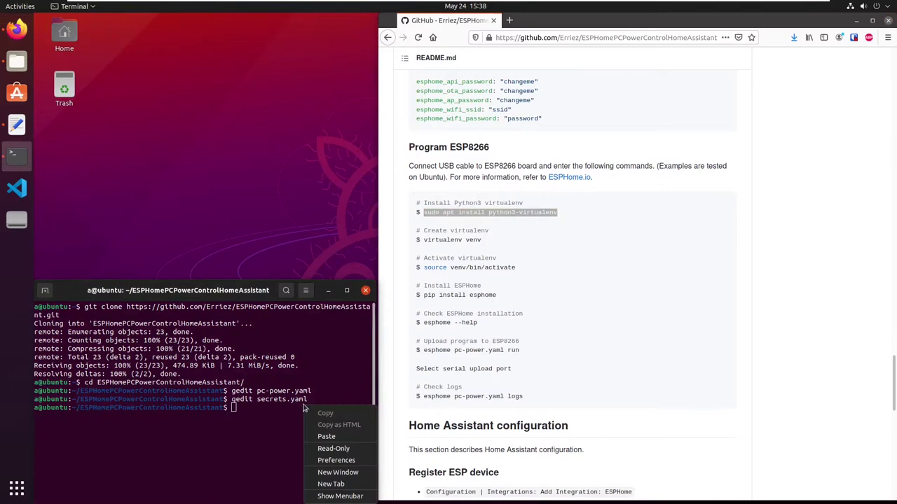
{"action": "left_click", "coordinate": [326, 437]}
{"action": "key", "text": "Return"}
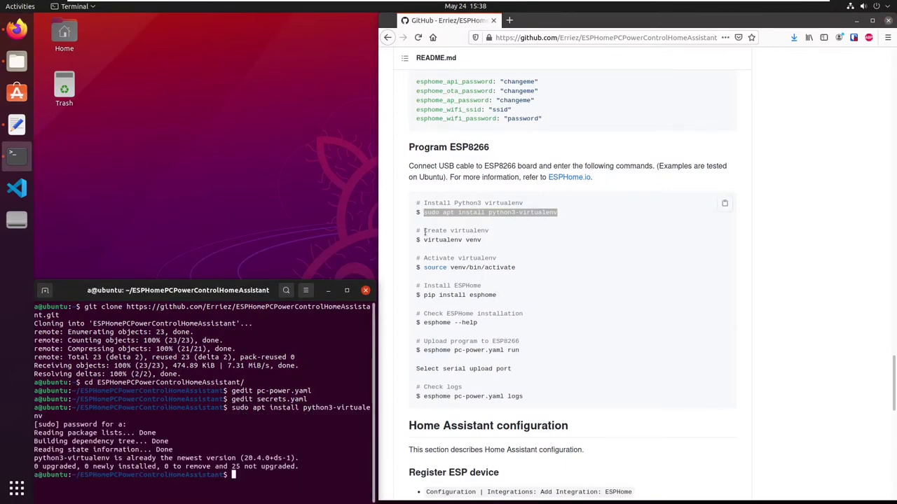
{"action": "left_click_drag", "start_coordinate": [423, 239], "coordinate": [495, 242]}
{"action": "right_click", "coordinate": [363, 318]}
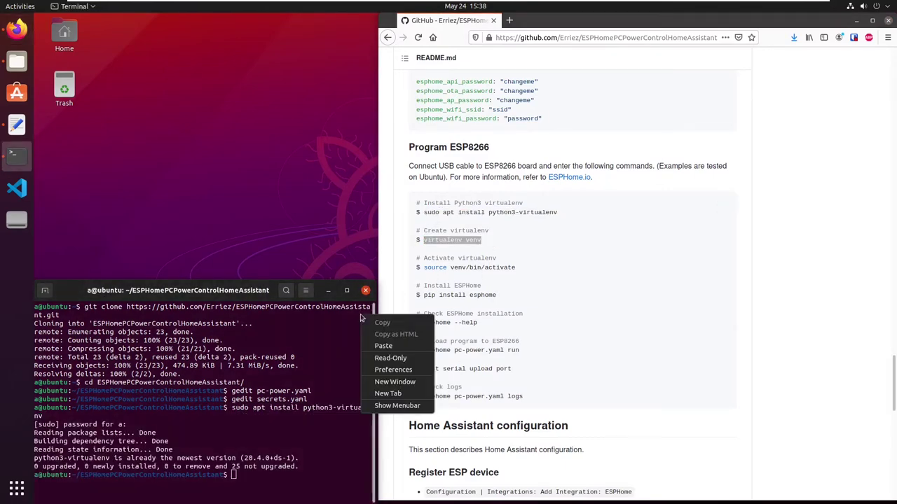
{"action": "left_click", "coordinate": [383, 347]}
{"action": "key", "text": "Return"}
{"action": "left_click_drag", "start_coordinate": [423, 267], "coordinate": [518, 268]}
{"action": "right_click", "coordinate": [334, 363]}
{"action": "left_click", "coordinate": [350, 388]}
{"action": "key", "text": "Return"}
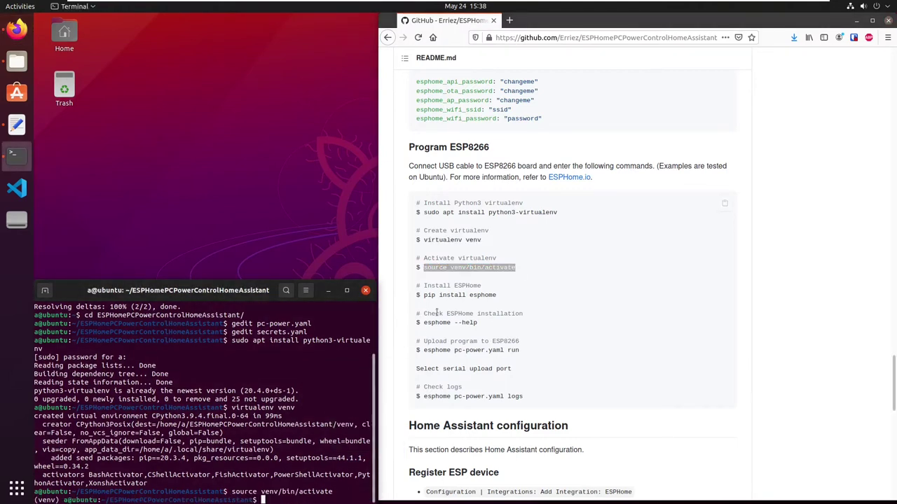
Install ESPHome with pip and select the esphome --help and esphome pc-power.yaml run commands.
{"action": "left_click_drag", "start_coordinate": [423, 295], "coordinate": [496, 295]}
{"action": "left_click", "coordinate": [306, 357]}
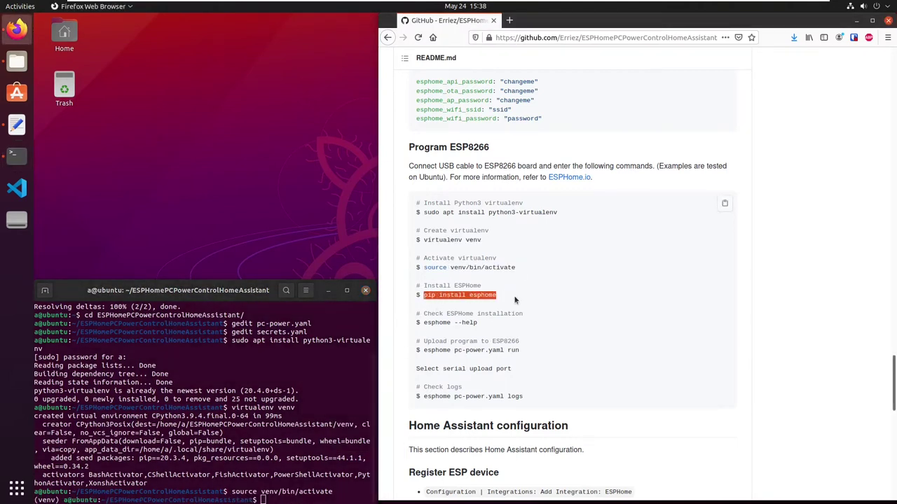
{"action": "right_click", "coordinate": [306, 357]}
{"action": "left_click", "coordinate": [323, 383]}
{"action": "key", "text": "Return"}
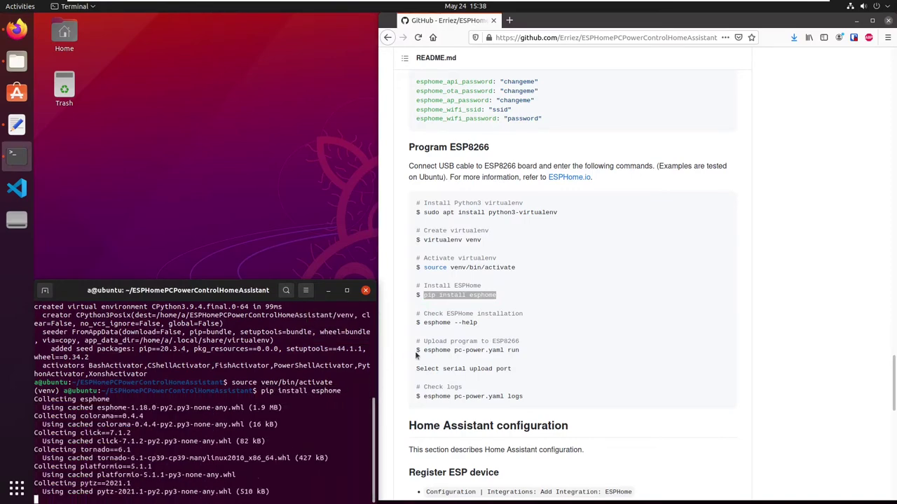
{"action": "left_click_drag", "start_coordinate": [424, 323], "coordinate": [479, 323]}
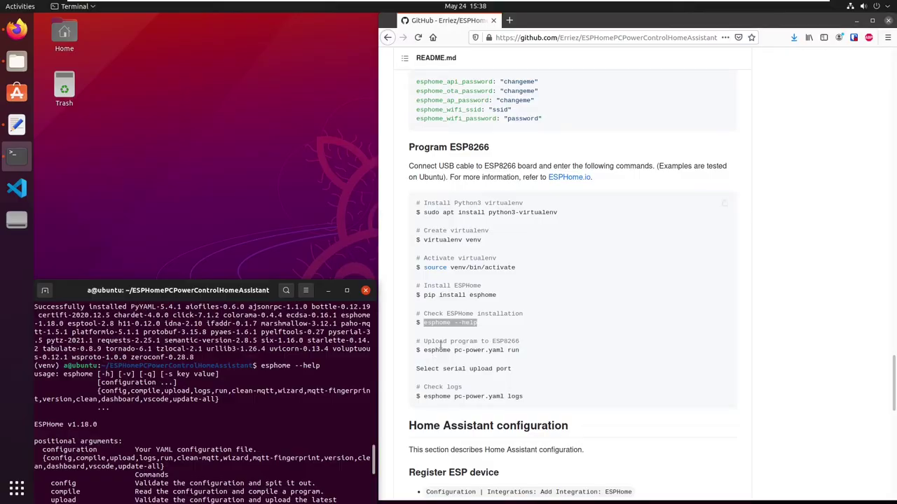
{"action": "left_click_drag", "start_coordinate": [423, 350], "coordinate": [534, 355]}
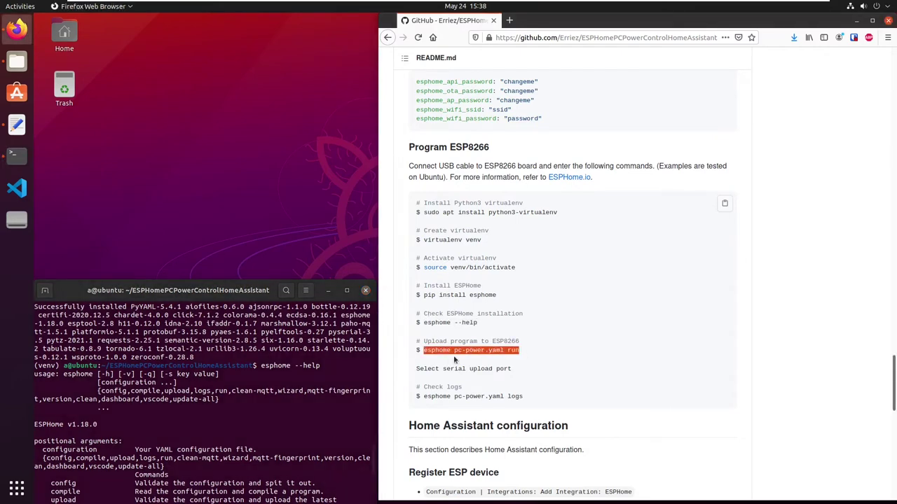
Run esphome pc-power.yaml run, choose port 1 (/dev/ttyUSB0), and highlight the 10.0.0.230 IP.
{"action": "right_click", "coordinate": [289, 356]}
{"action": "left_click", "coordinate": [307, 385]}
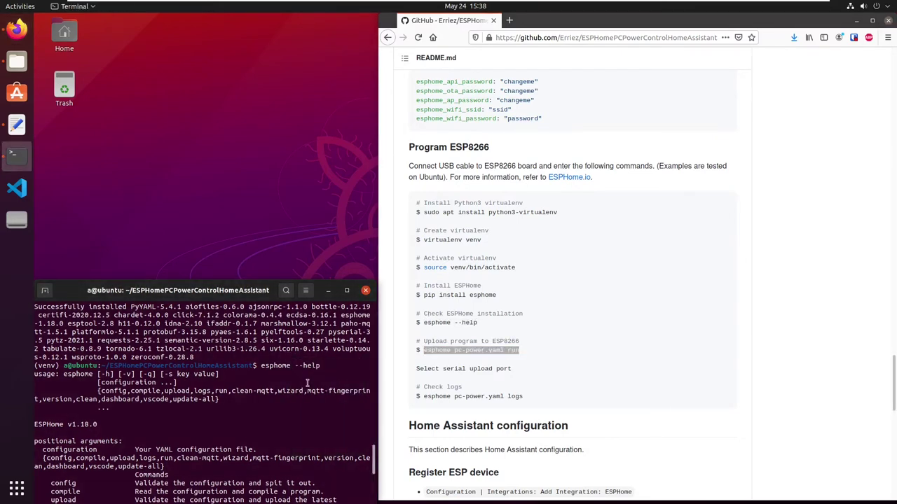
{"action": "key", "text": "Return"}
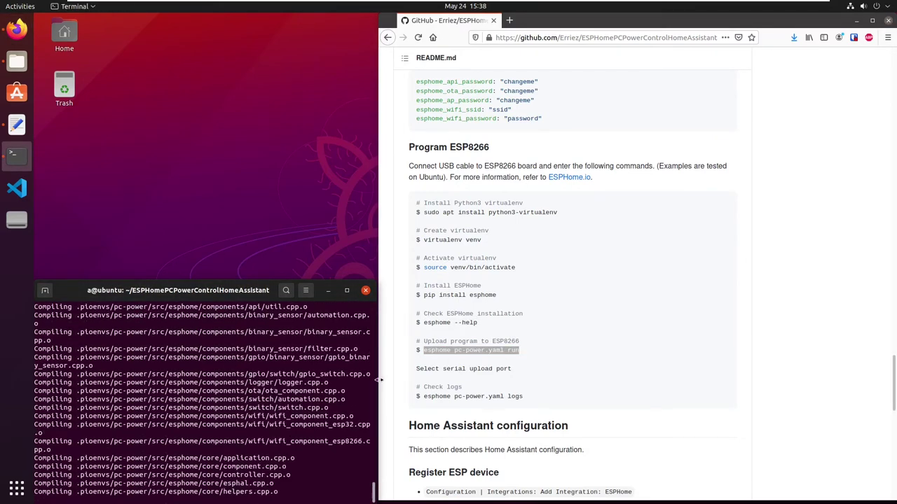
{"action": "left_click_drag", "start_coordinate": [416, 368], "coordinate": [511, 368]}
{"action": "left_click", "coordinate": [285, 409]}
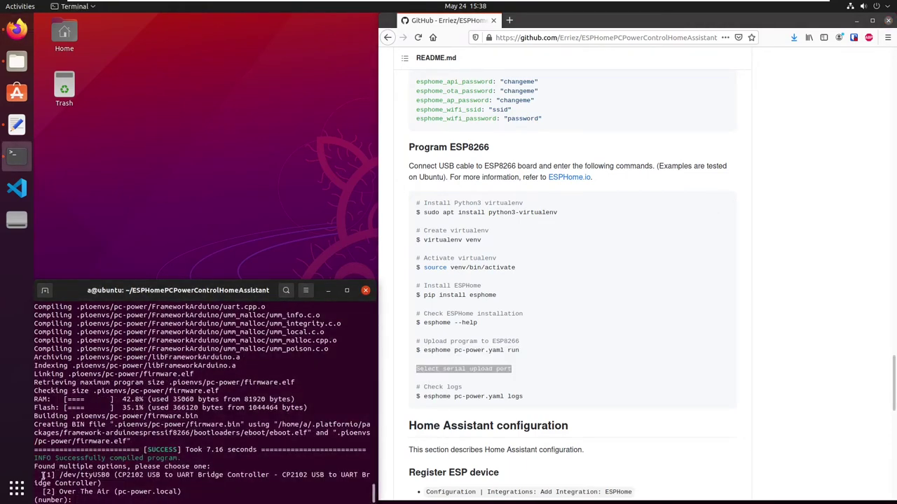
{"action": "type", "text": "1"}
{"action": "key", "text": "Return"}
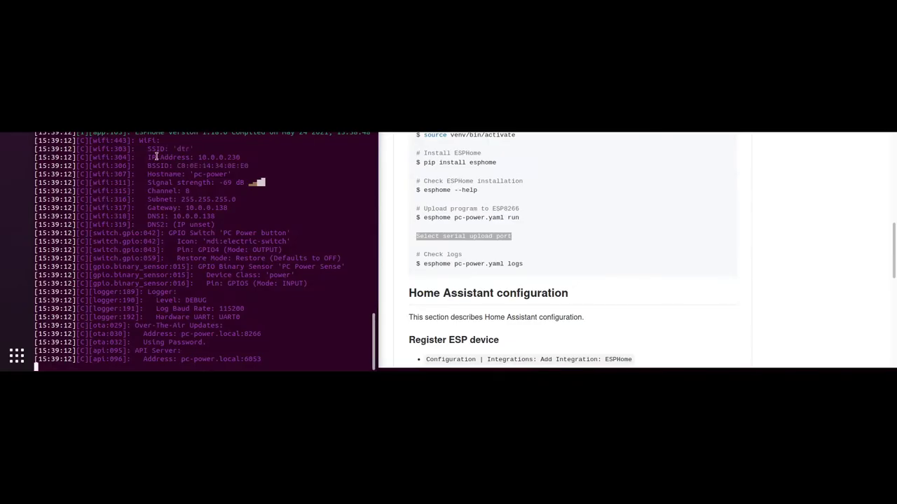
{"action": "left_click_drag", "start_coordinate": [147, 157], "coordinate": [241, 157]}
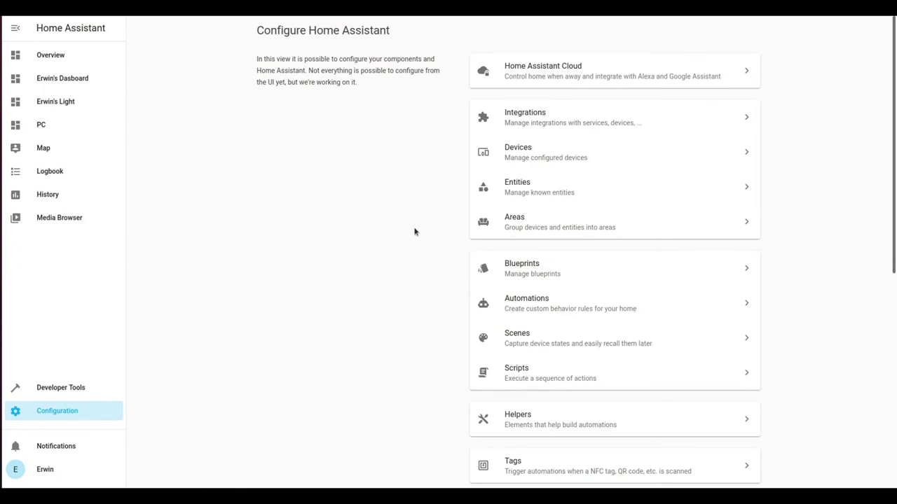
Add an ESPHome integration for host pc-power using the device password.
{"action": "left_click", "coordinate": [526, 117]}
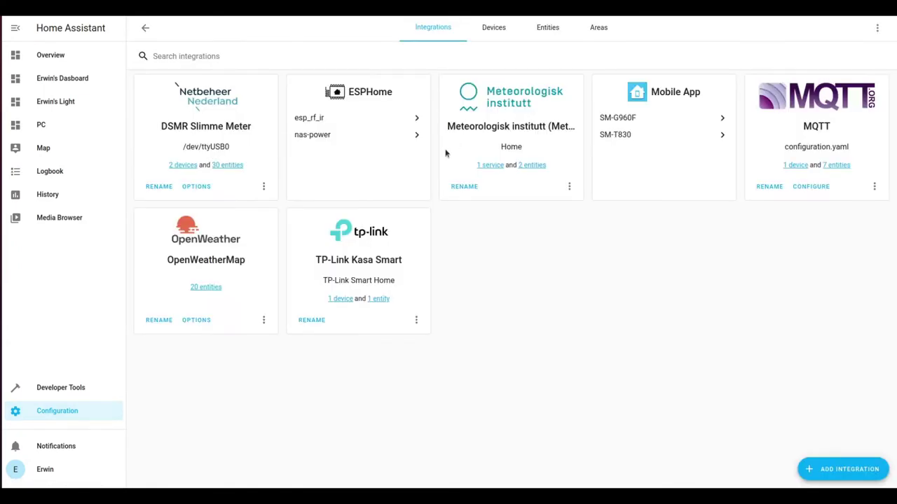
{"action": "left_click", "coordinate": [827, 471]}
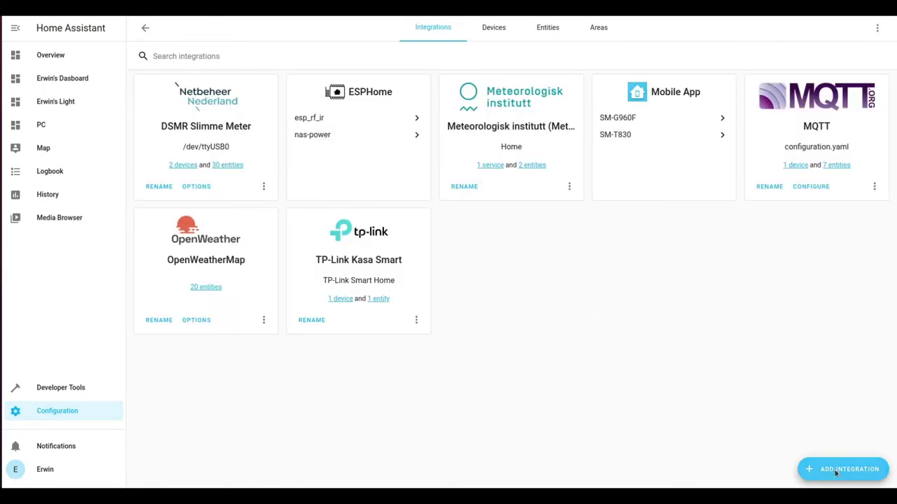
{"action": "type", "text": "esphome"}
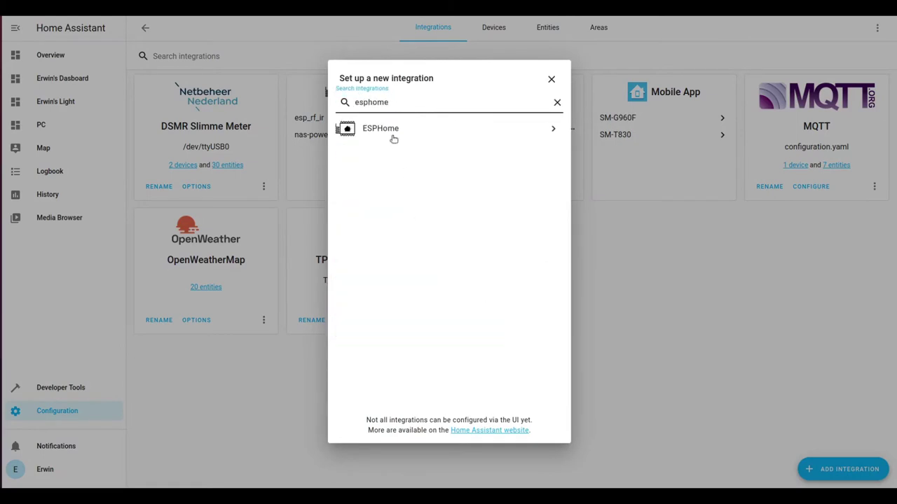
{"action": "left_click", "coordinate": [392, 130]}
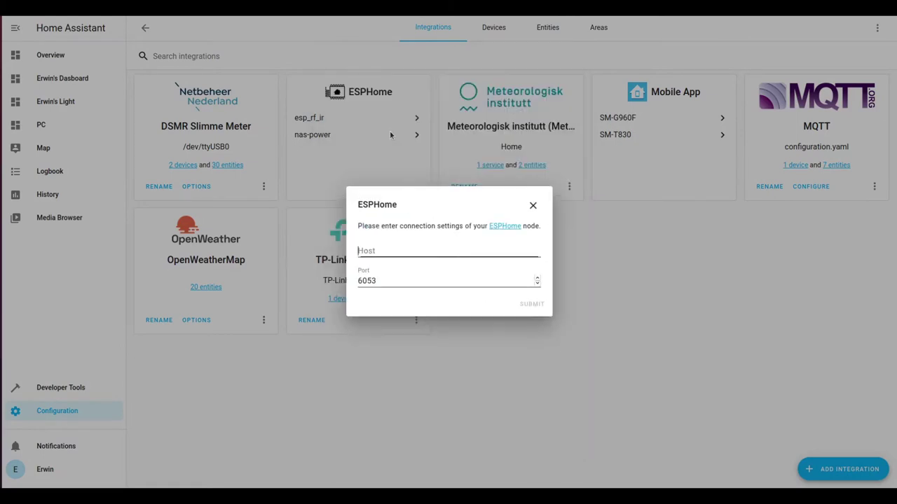
{"action": "type", "text": "pc-power"}
{"action": "key", "text": "Return"}
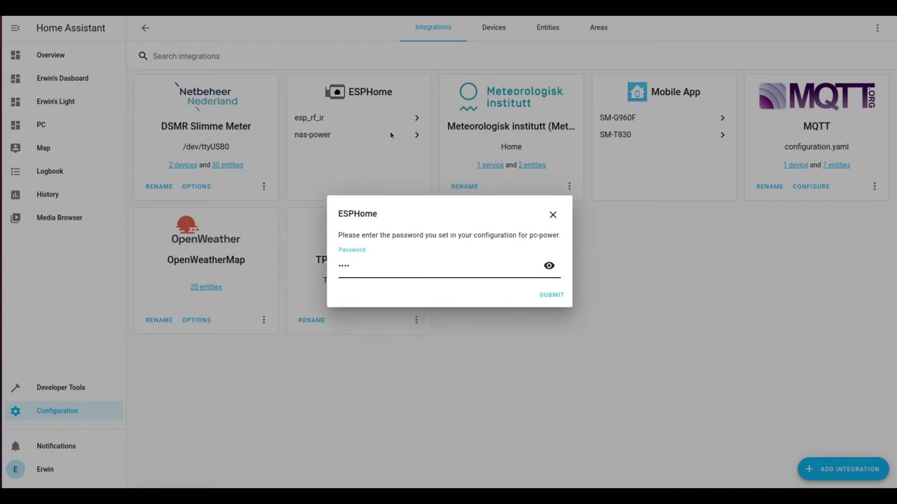
{"action": "key", "text": "Return"}
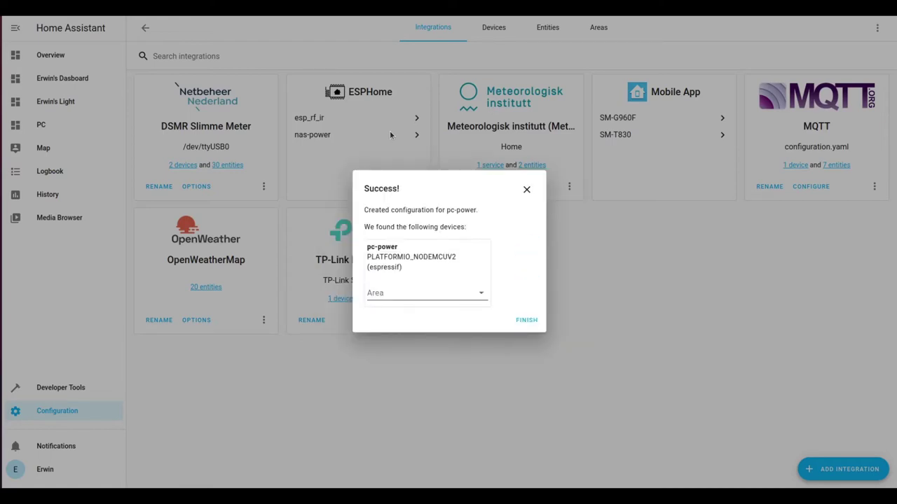
{"action": "left_click", "coordinate": [527, 320]}
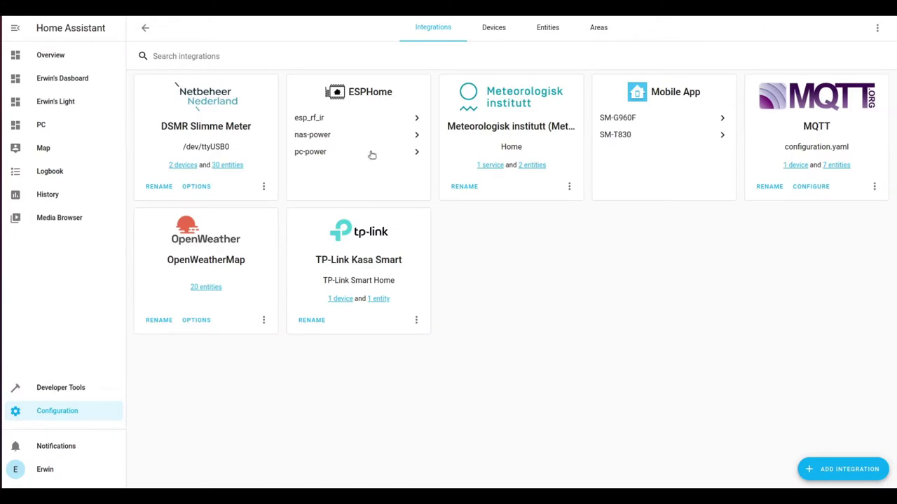
View pc-power's PC Power button and PC Power Sense entities, then return to Configuration.
{"action": "left_click", "coordinate": [314, 154]}
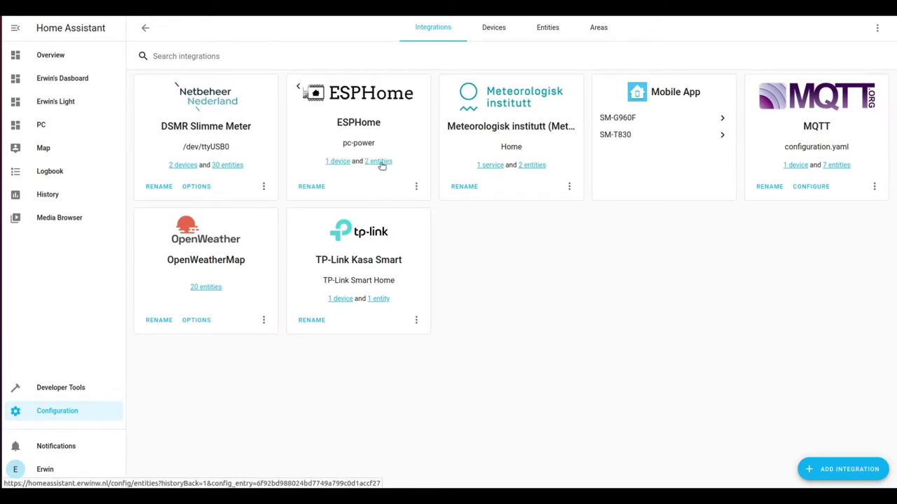
{"action": "left_click", "coordinate": [380, 161]}
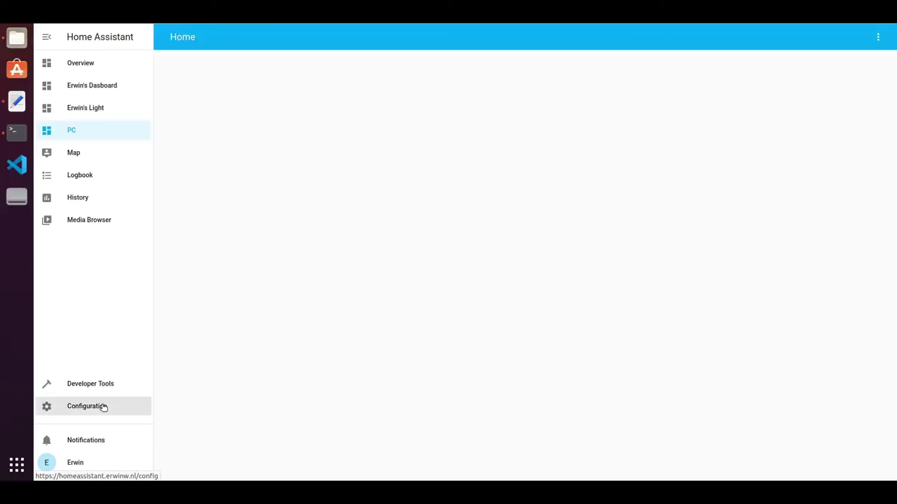
{"action": "left_click", "coordinate": [103, 406]}
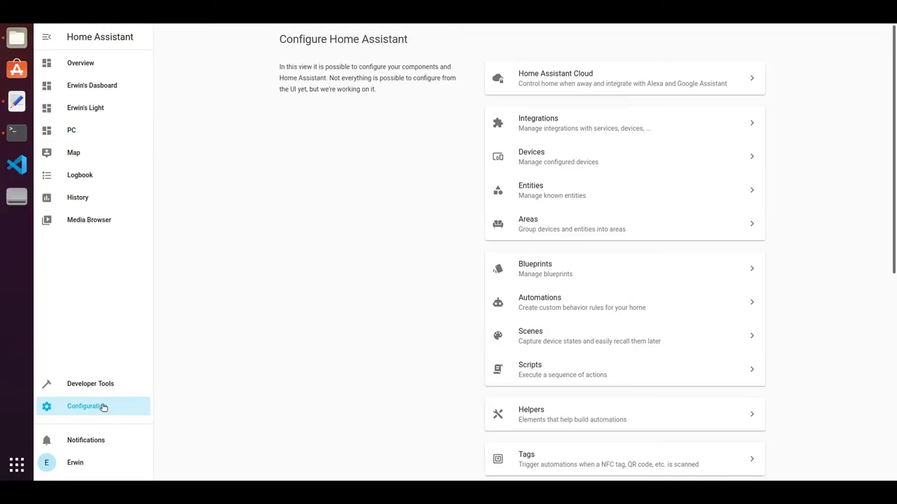
Create script pc_power_button_short_press whose first action turns on the pc-power PC Power button.
{"action": "left_click", "coordinate": [540, 373]}
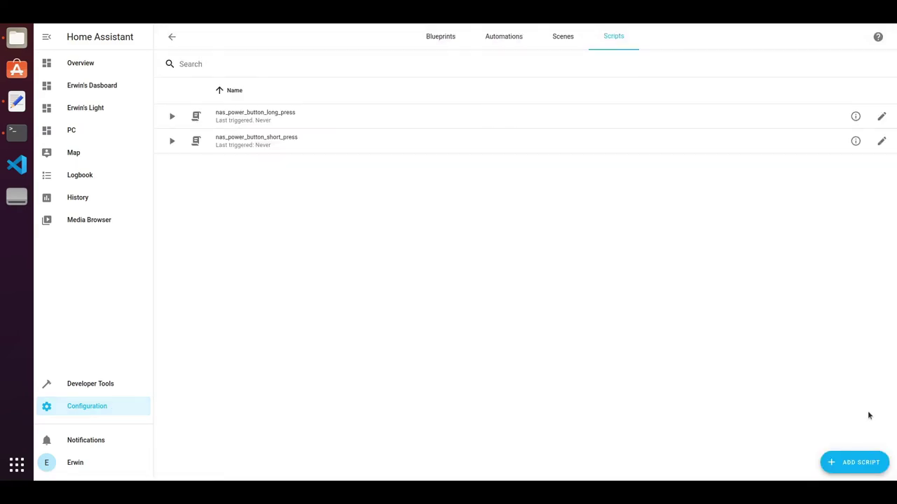
{"action": "left_click", "coordinate": [862, 460]}
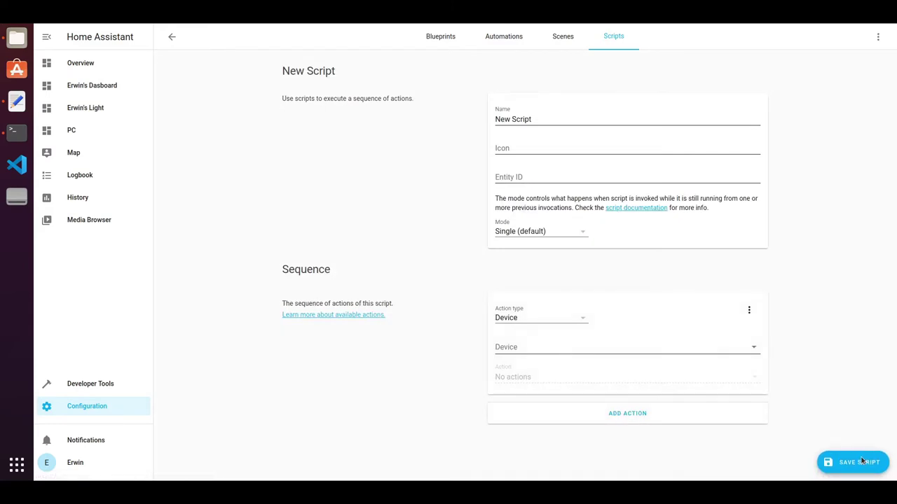
{"action": "triple_click", "coordinate": [540, 119]}
{"action": "type", "text": "pc_power_button_short_press"}
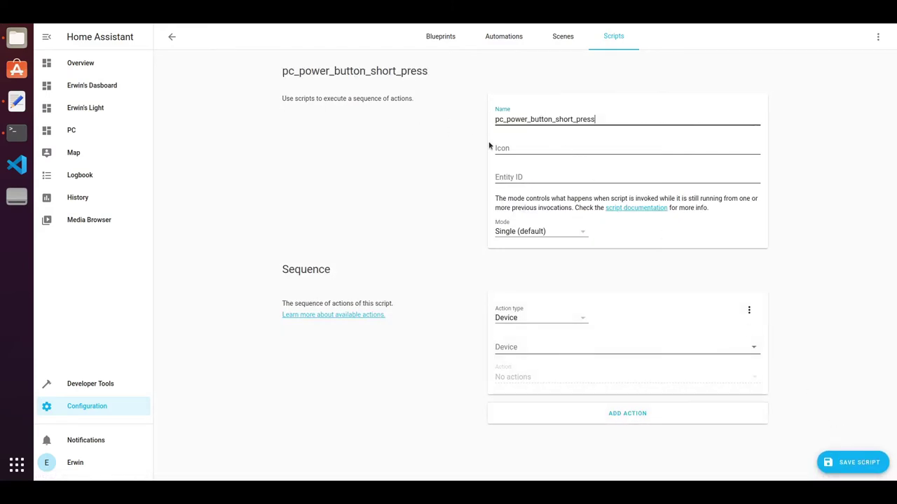
{"action": "left_click", "coordinate": [552, 343]}
{"action": "left_click", "coordinate": [547, 316]}
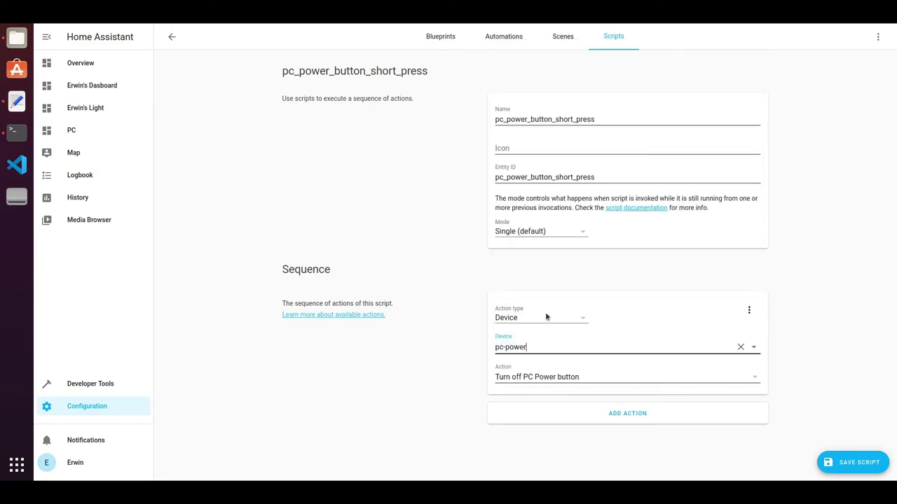
{"action": "left_click", "coordinate": [623, 382]}
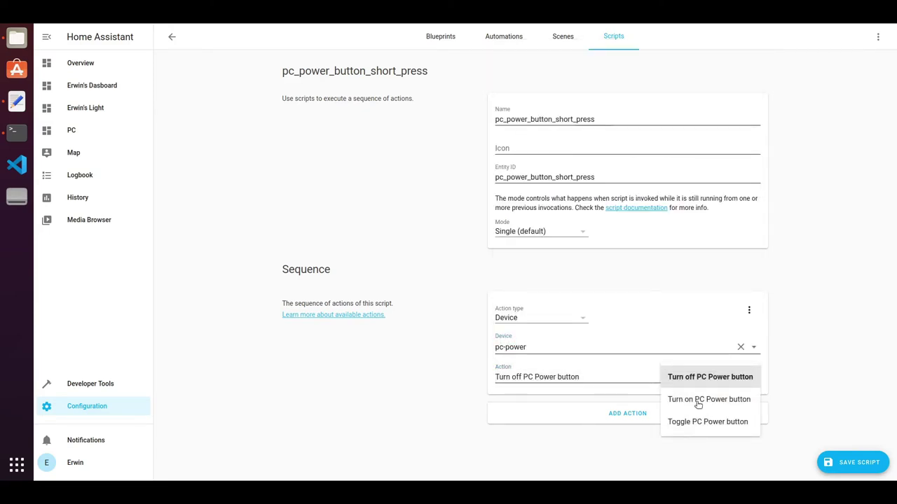
{"action": "left_click", "coordinate": [694, 401]}
Add a 600 ms delay and a pc-power turn-off action, then save the script.
{"action": "left_click", "coordinate": [631, 415]}
{"action": "left_click", "coordinate": [549, 420]}
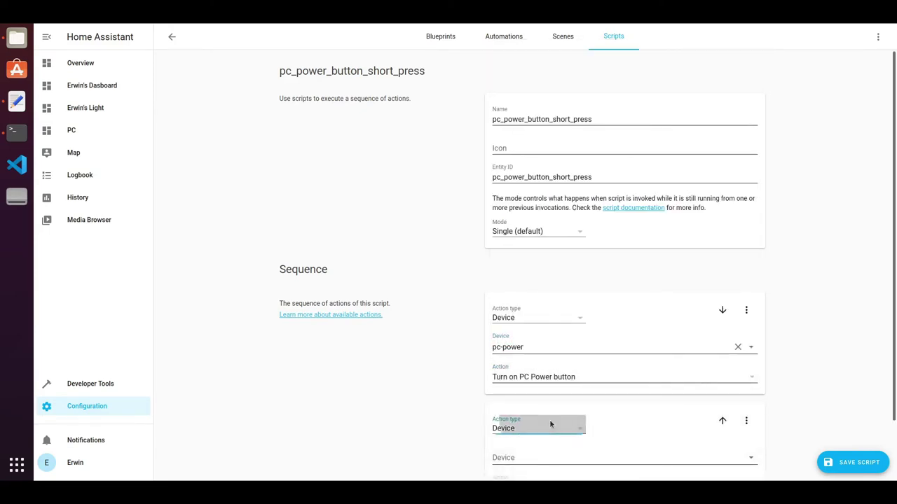
{"action": "left_click", "coordinate": [554, 429]}
{"action": "scroll", "coordinate": [554, 433], "scroll_direction": "down", "scroll_amount": 1}
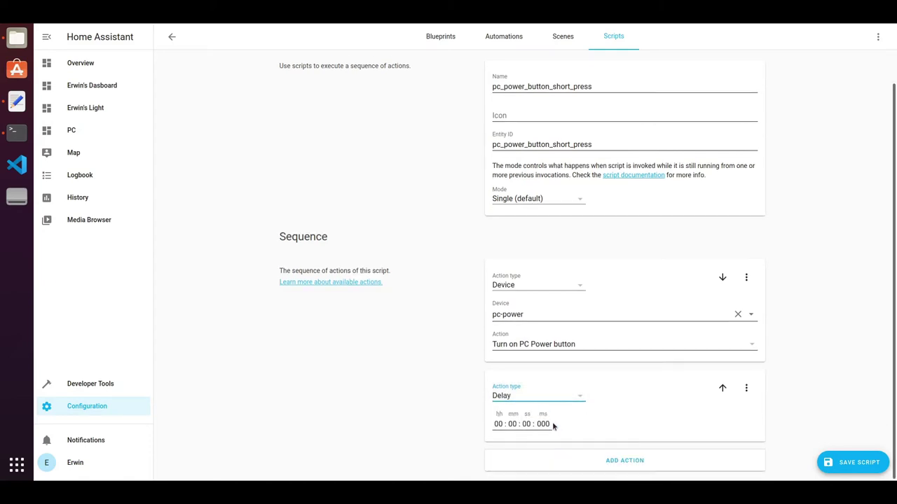
{"action": "double_click", "coordinate": [542, 425]}
{"action": "type", "text": "600"}
{"action": "left_click", "coordinate": [613, 459]}
{"action": "scroll", "coordinate": [613, 449], "scroll_direction": "down", "scroll_amount": 3}
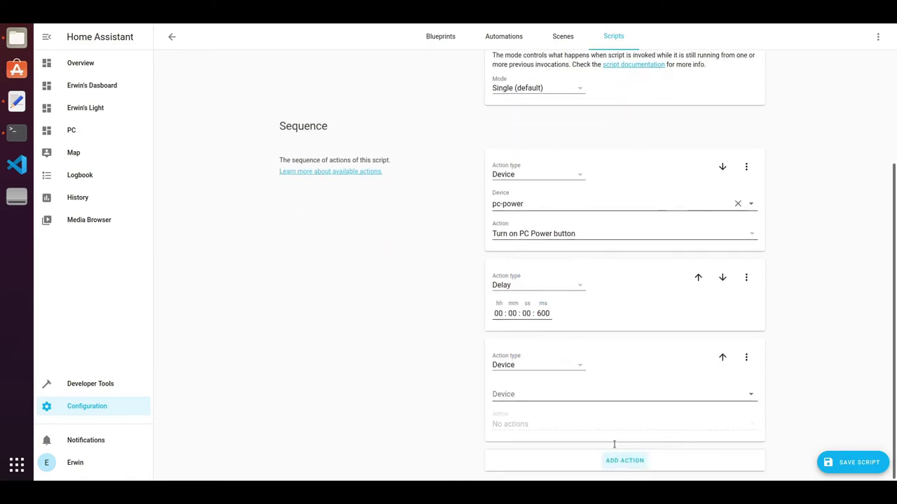
{"action": "left_click", "coordinate": [588, 393]}
{"action": "left_click", "coordinate": [582, 369]}
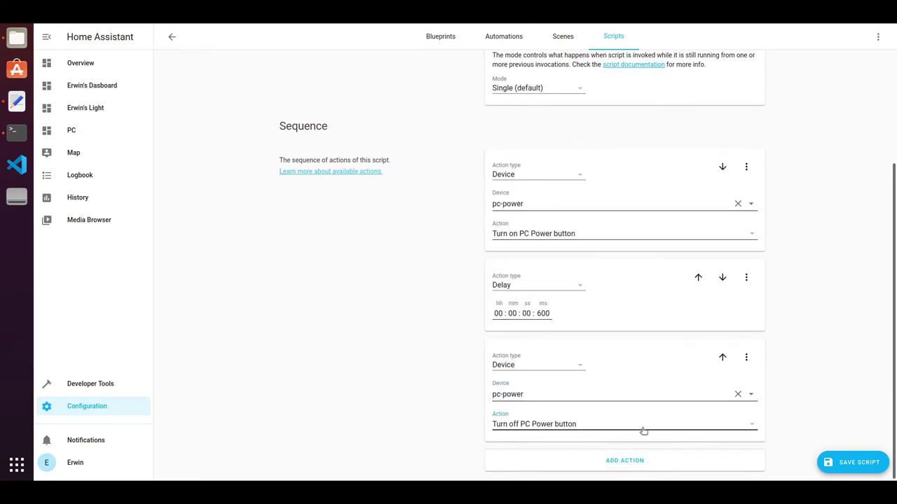
{"action": "left_click", "coordinate": [826, 452]}
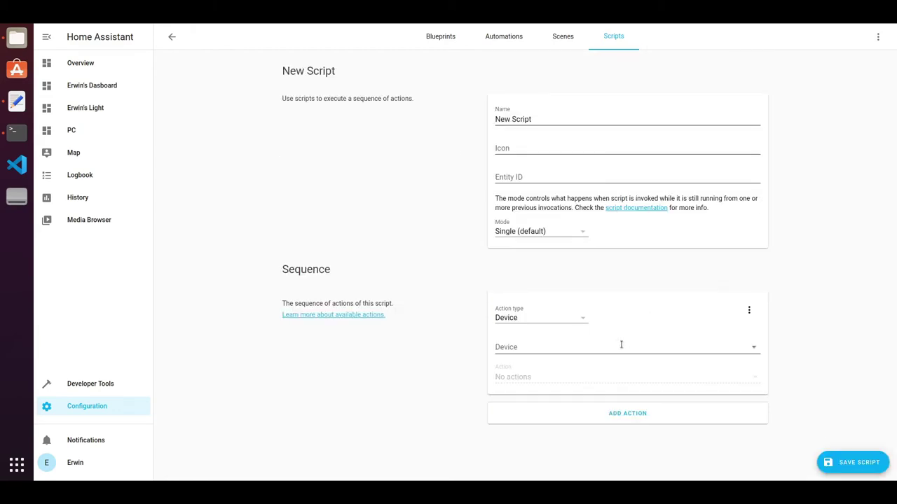
Name the script pc_power_button_long_press with a first action turning on the PC Power button.
{"action": "left_click_drag", "start_coordinate": [561, 118], "coordinate": [456, 117]}
{"action": "type", "text": "pc_power_button_long_press"}
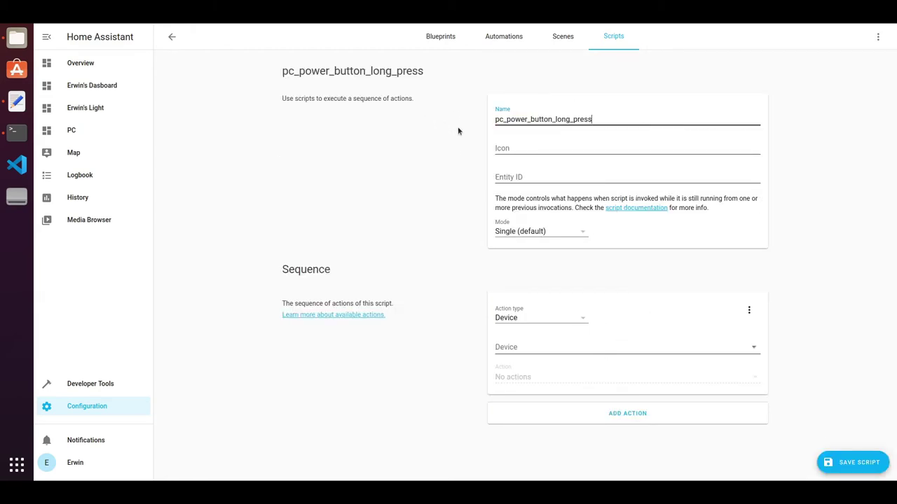
{"action": "left_click", "coordinate": [585, 339]}
{"action": "left_click", "coordinate": [576, 314]}
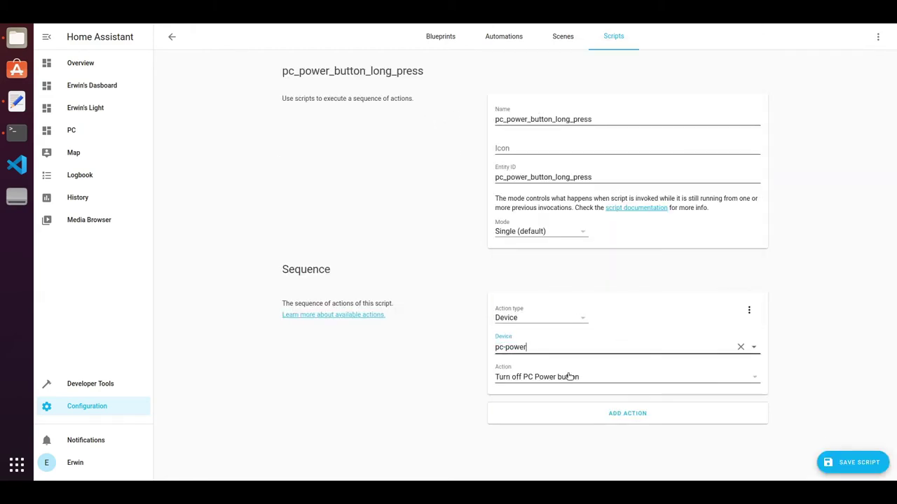
{"action": "left_click", "coordinate": [566, 377]}
{"action": "left_click", "coordinate": [704, 399]}
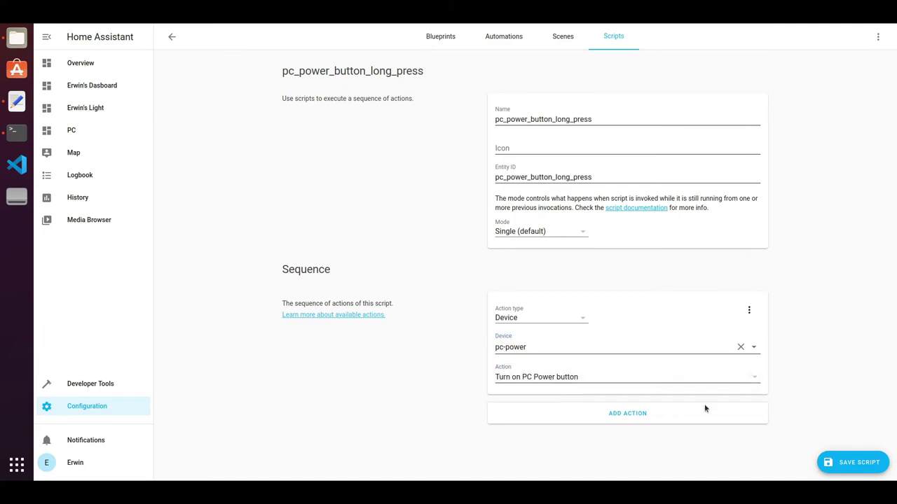
Add a 6-second delay and a pc-power turn-off action, then save the script.
{"action": "left_click", "coordinate": [632, 418]}
{"action": "left_click", "coordinate": [532, 433]}
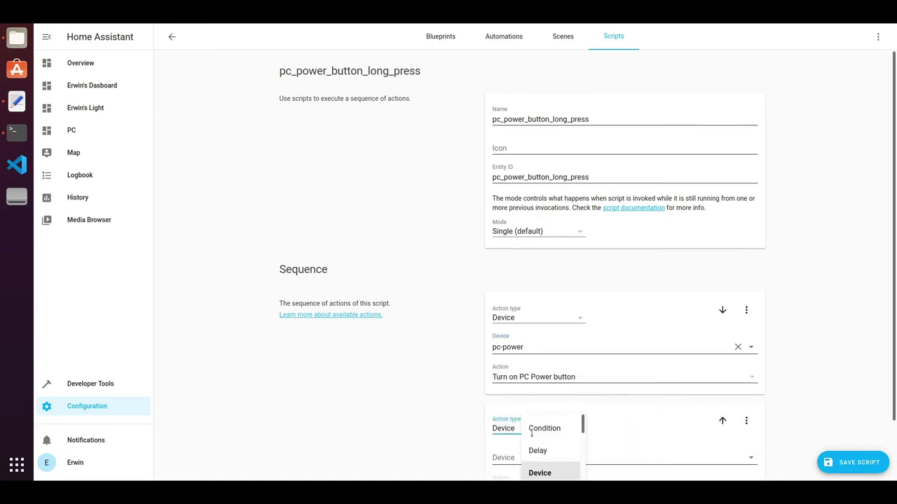
{"action": "left_click", "coordinate": [536, 451]}
{"action": "scroll", "coordinate": [543, 449], "scroll_direction": "down", "scroll_amount": 1}
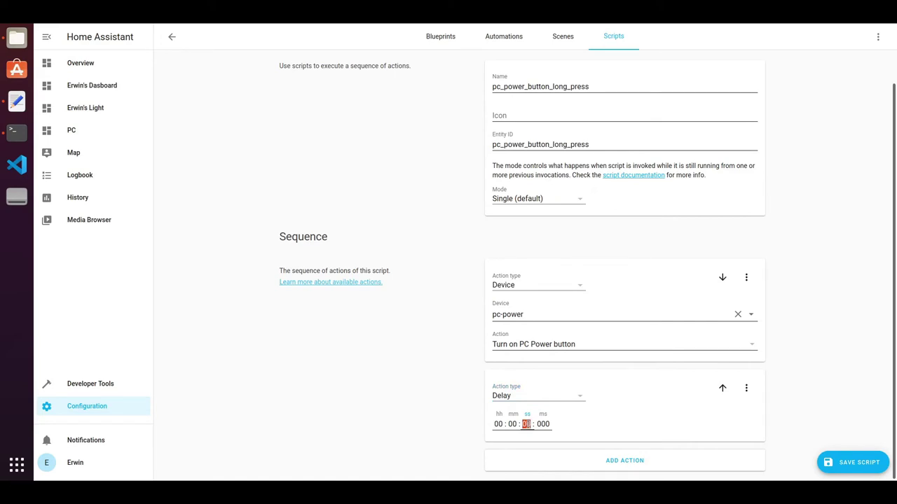
{"action": "type", "text": "06"}
{"action": "left_click", "coordinate": [629, 462]}
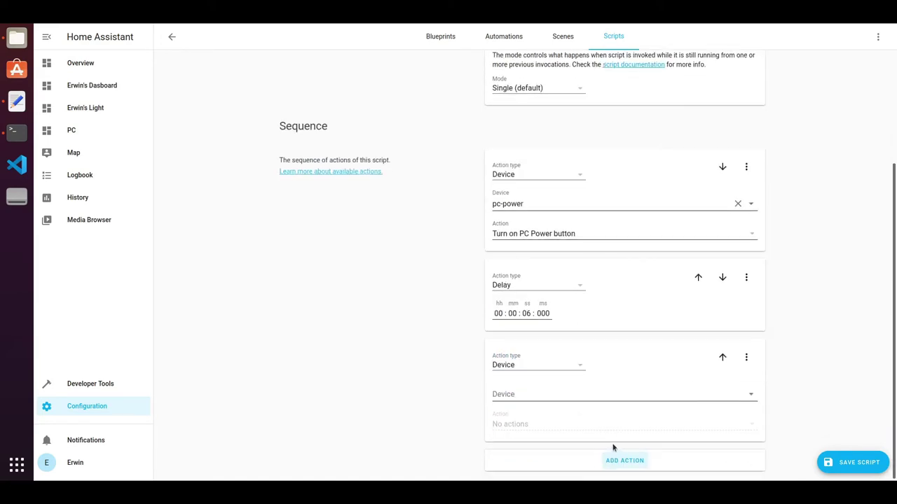
{"action": "left_click", "coordinate": [577, 394]}
{"action": "left_click", "coordinate": [553, 357]}
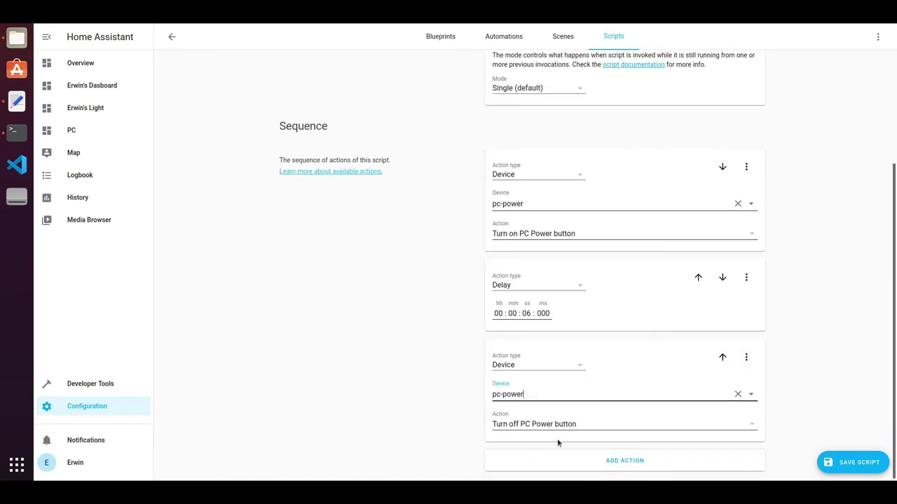
{"action": "left_click", "coordinate": [863, 469]}
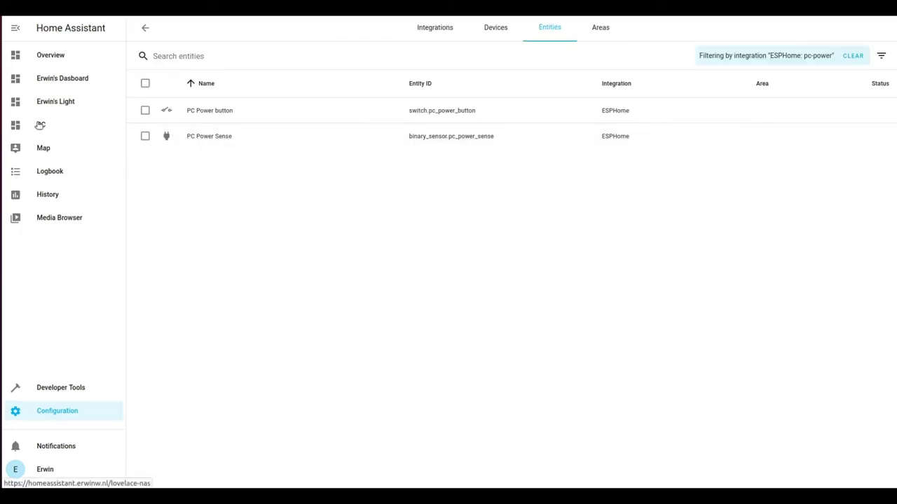
Edit the PC dashboard and add a new Button card.
{"action": "left_click", "coordinate": [41, 124]}
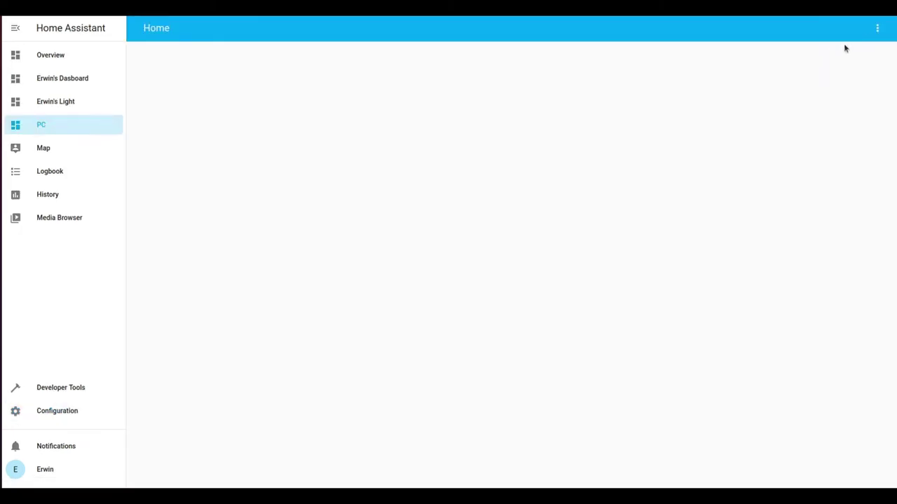
{"action": "left_click", "coordinate": [877, 28]}
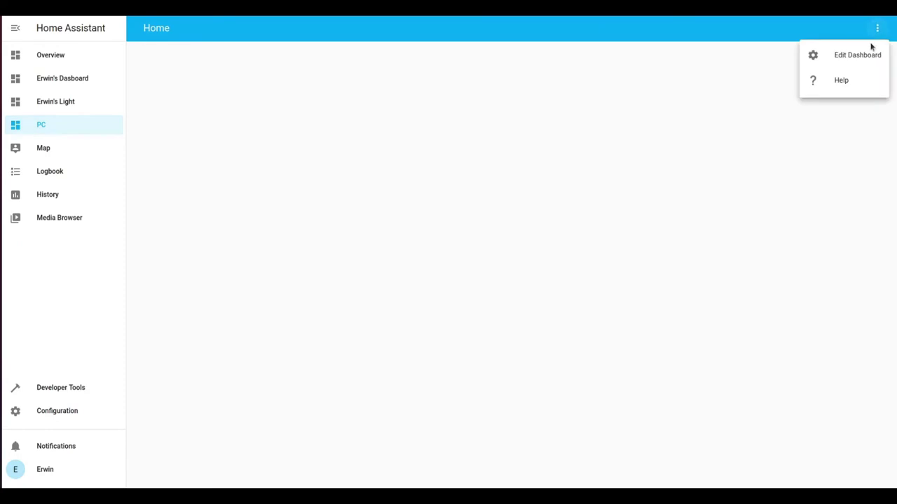
{"action": "left_click", "coordinate": [855, 56]}
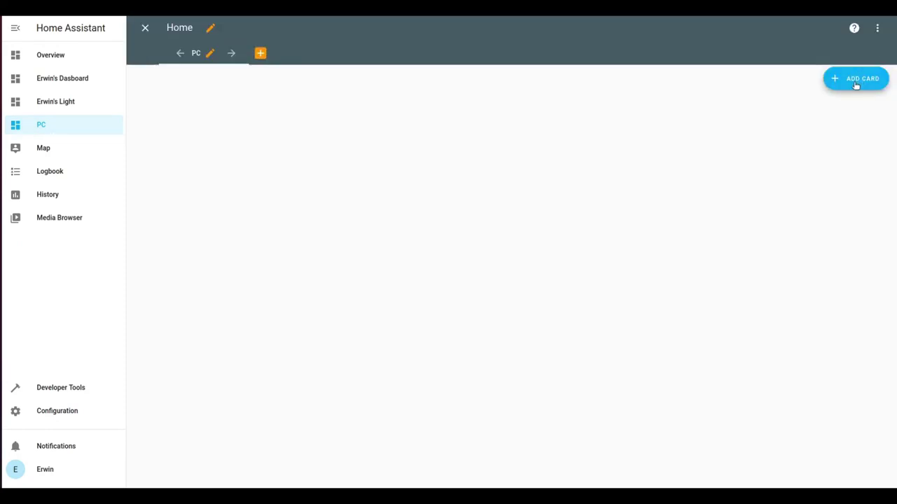
{"action": "left_click", "coordinate": [856, 80]}
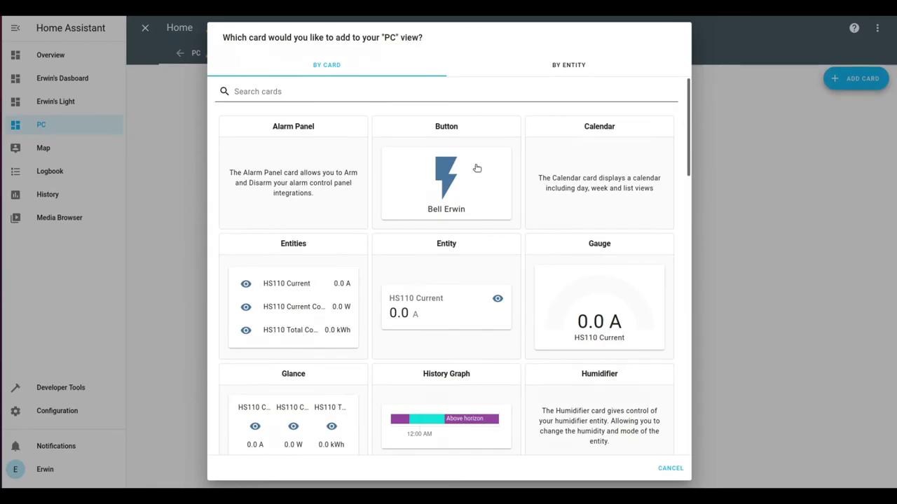
{"action": "left_click", "coordinate": [476, 168]}
Set the card to PC Power button with a Call Service tap action to script.pc_power_button_short_press.
{"action": "triple_click", "coordinate": [308, 98]}
{"action": "type", "text": "pc"}
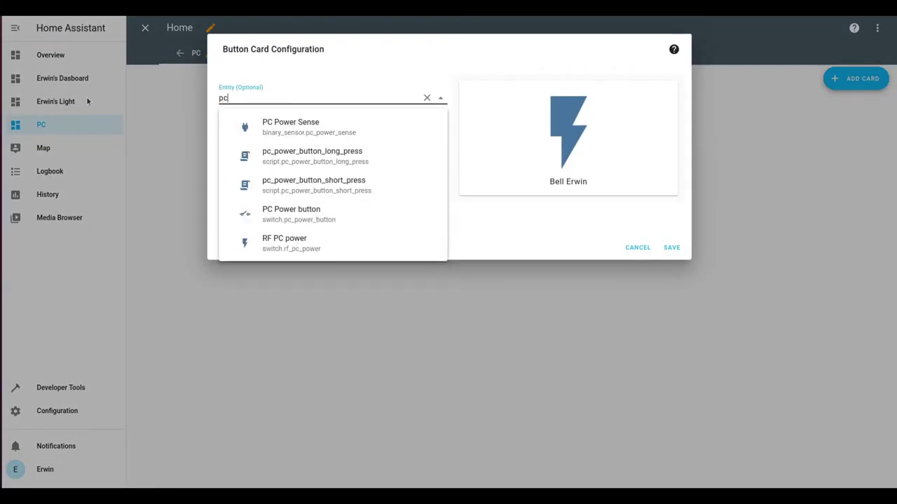
{"action": "left_click", "coordinate": [291, 215]}
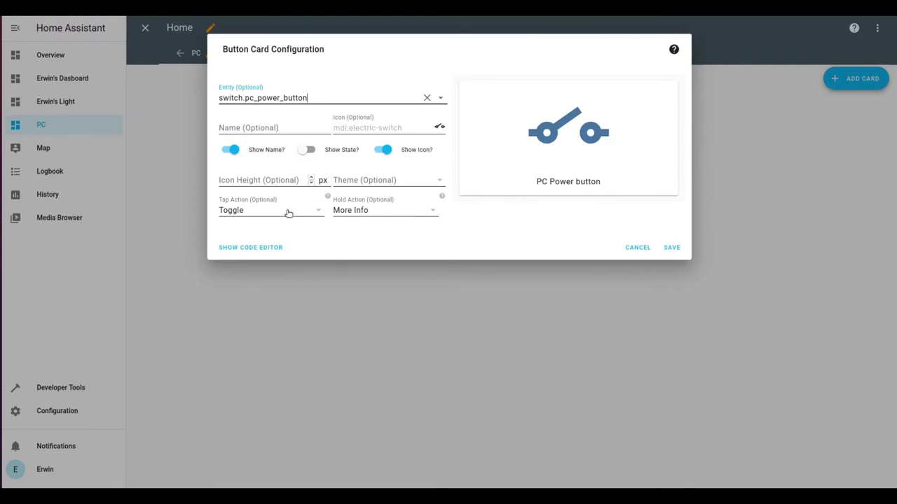
{"action": "left_click", "coordinate": [288, 213]}
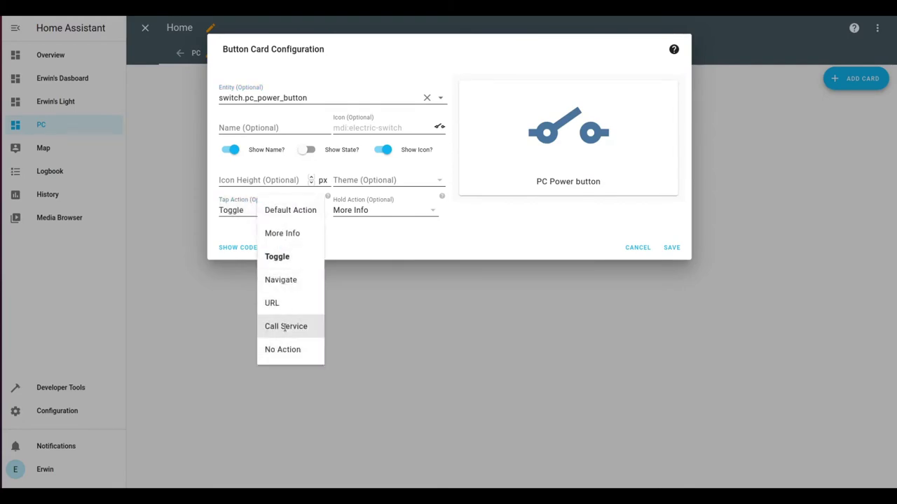
{"action": "left_click", "coordinate": [286, 328]}
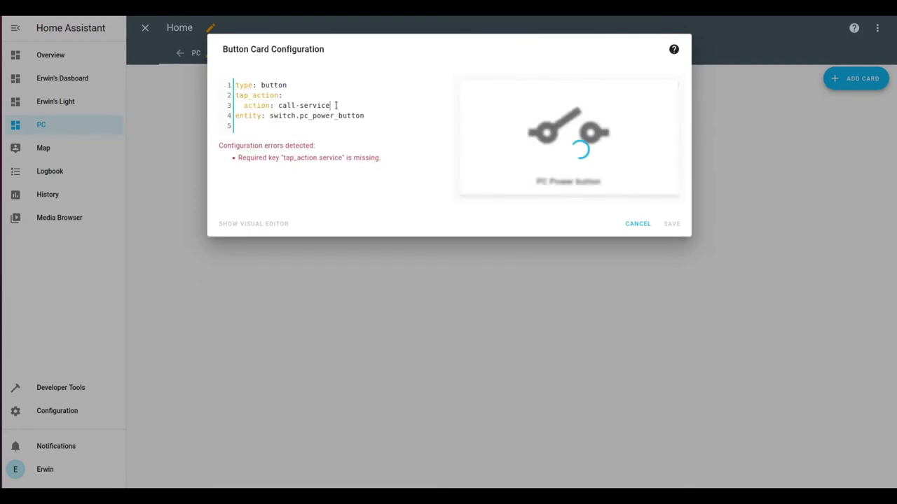
{"action": "key", "text": "Return"}
{"action": "type", "text": "service:"}
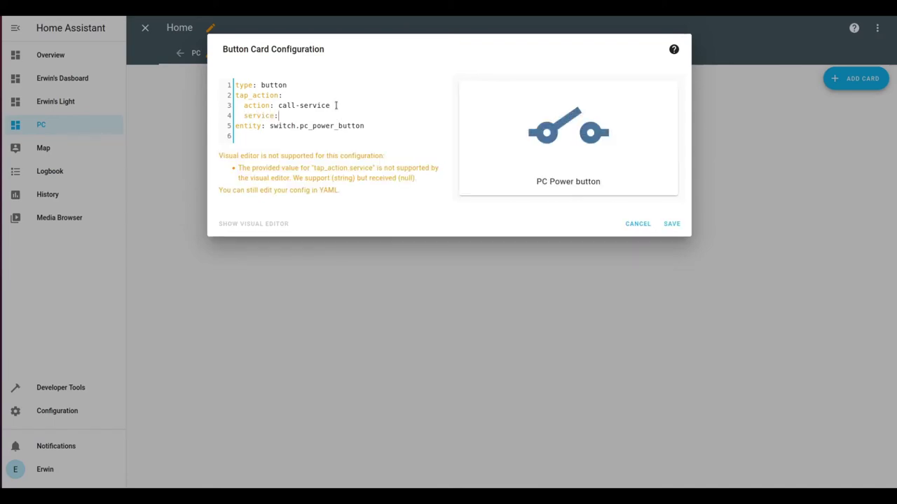
{"action": "type", "text": " script.pc_power_button_short_press"}
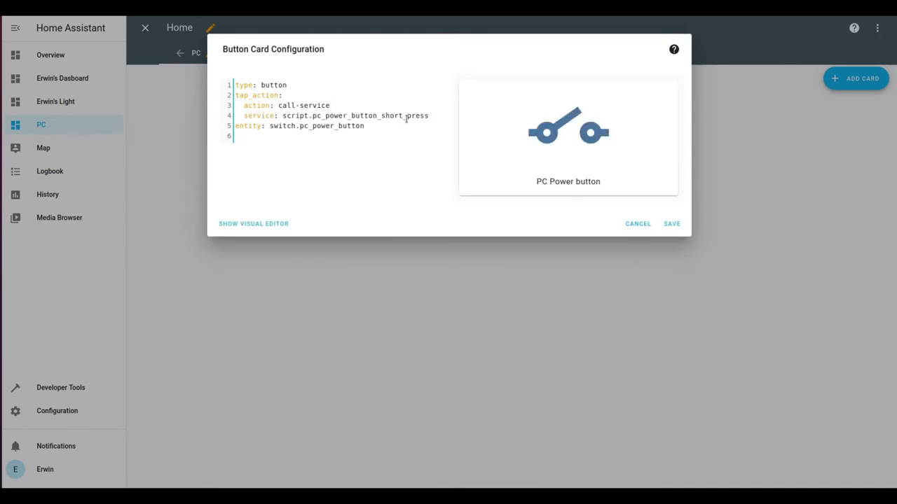
{"action": "left_click_drag", "start_coordinate": [432, 117], "coordinate": [247, 115]}
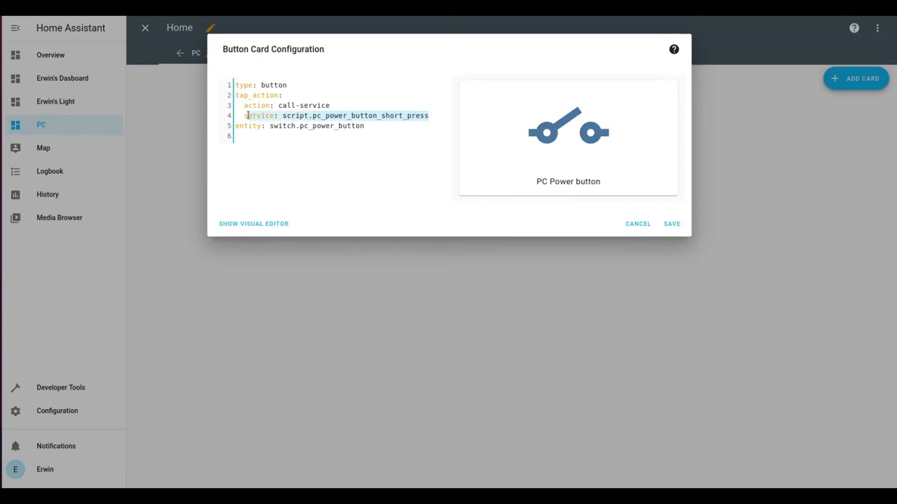
{"action": "left_click", "coordinate": [671, 224]}
Rename the card to 'PC power short press' and save it.
{"action": "left_click", "coordinate": [419, 208]}
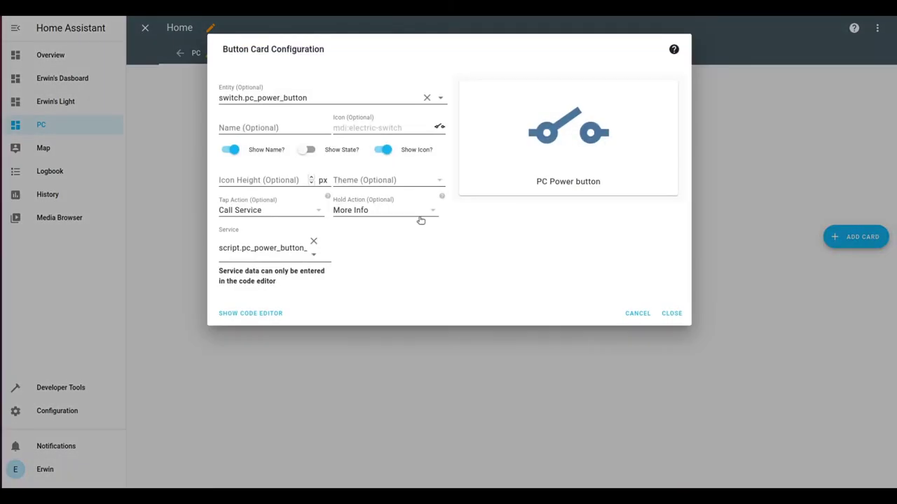
{"action": "left_click", "coordinate": [283, 126]}
{"action": "type", "text": "PC power "}
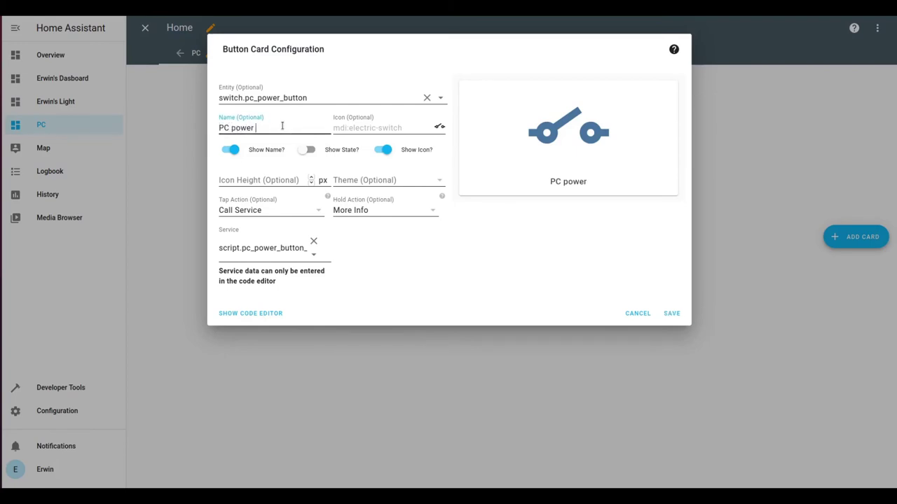
{"action": "type", "text": "short pr"}
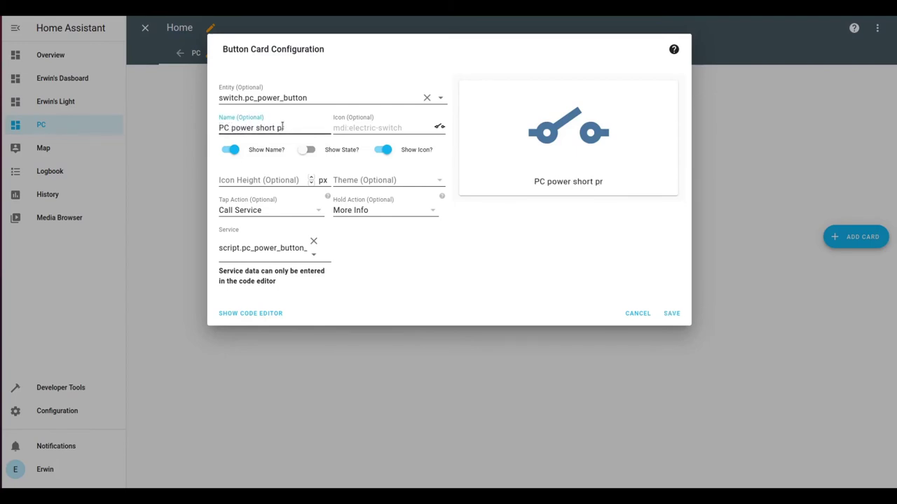
{"action": "type", "text": "ess"}
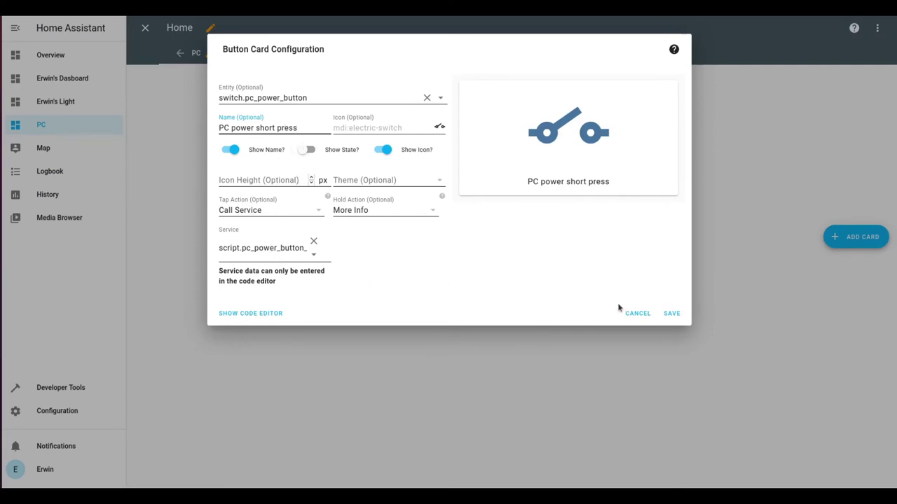
{"action": "left_click", "coordinate": [673, 314]}
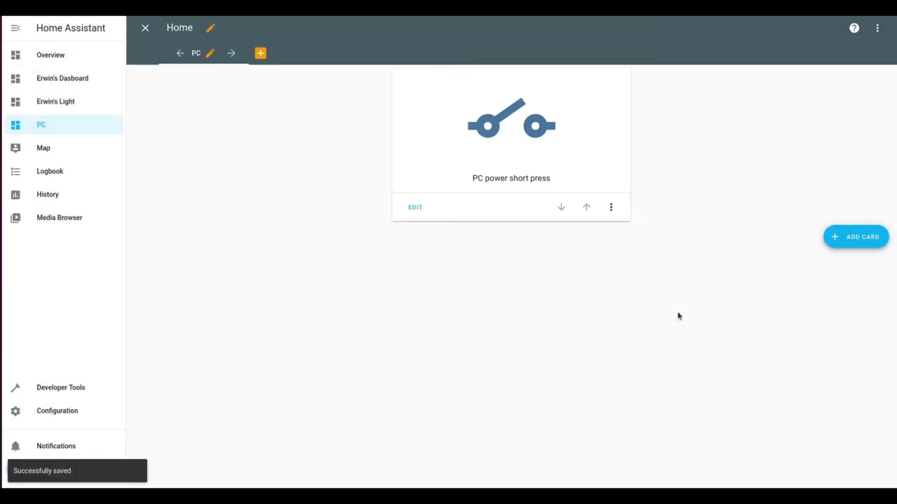
{"action": "left_click", "coordinate": [855, 236]}
Add a button card for switch.pc_power_button whose tap action calls a service.
{"action": "left_click", "coordinate": [459, 201]}
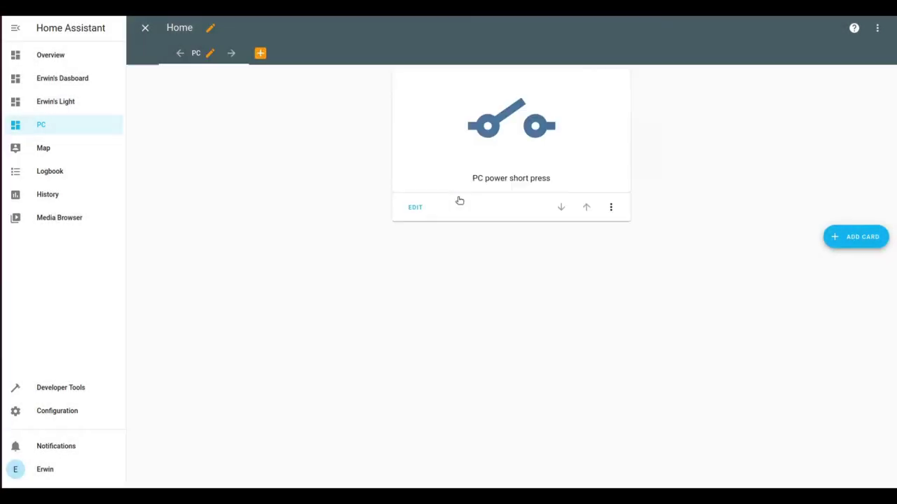
{"action": "left_click", "coordinate": [414, 206]}
{"action": "left_click_drag", "start_coordinate": [318, 97], "coordinate": [91, 101]}
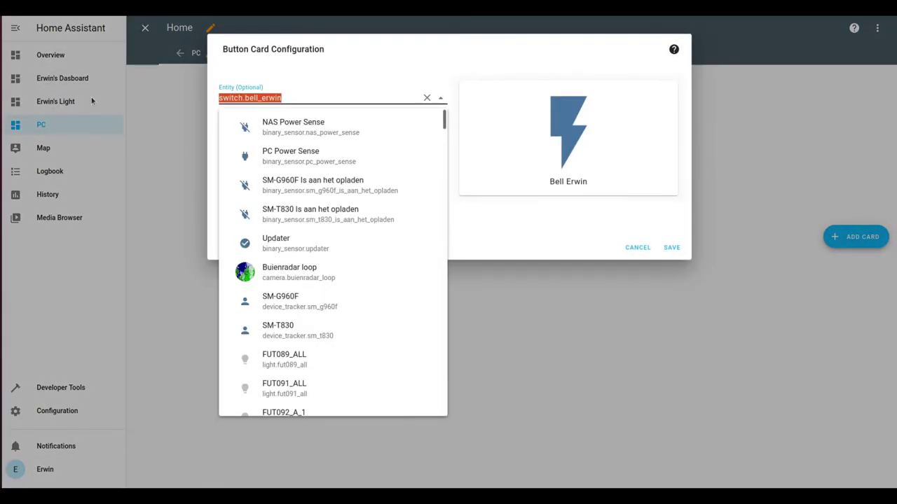
{"action": "type", "text": "pc"}
{"action": "left_click", "coordinate": [275, 213]}
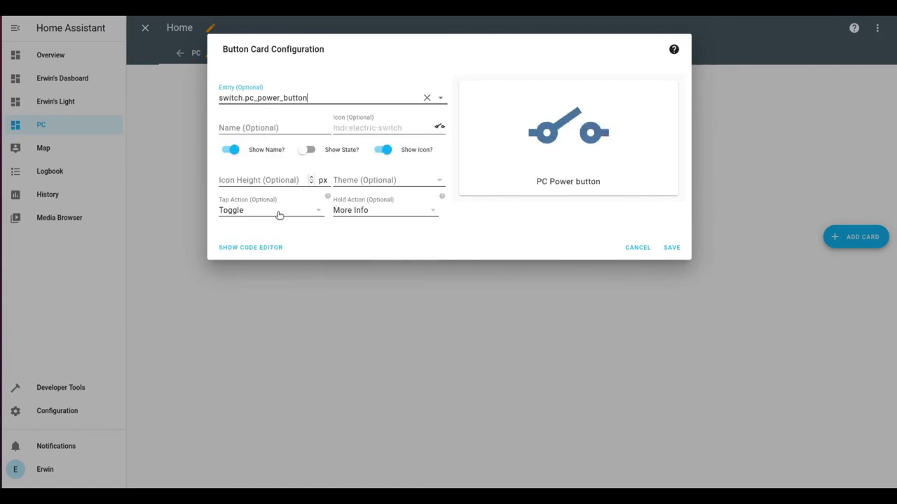
{"action": "left_click", "coordinate": [307, 210]}
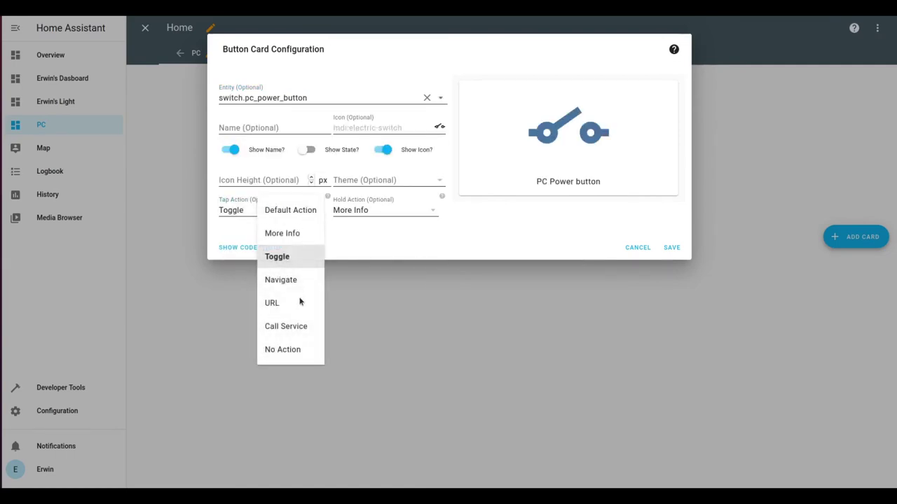
{"action": "left_click", "coordinate": [291, 326]}
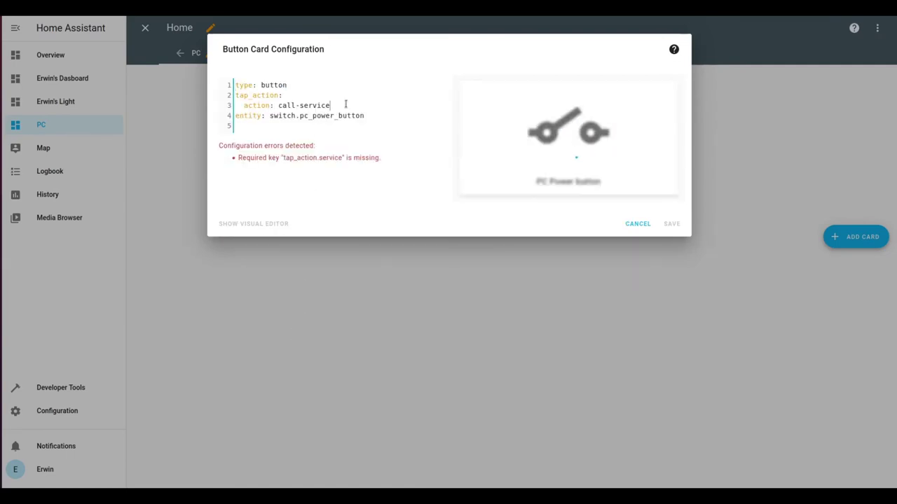
Set the card's service to script.pc_power_button_long_press and save the card.
{"action": "type", "text": "service"}
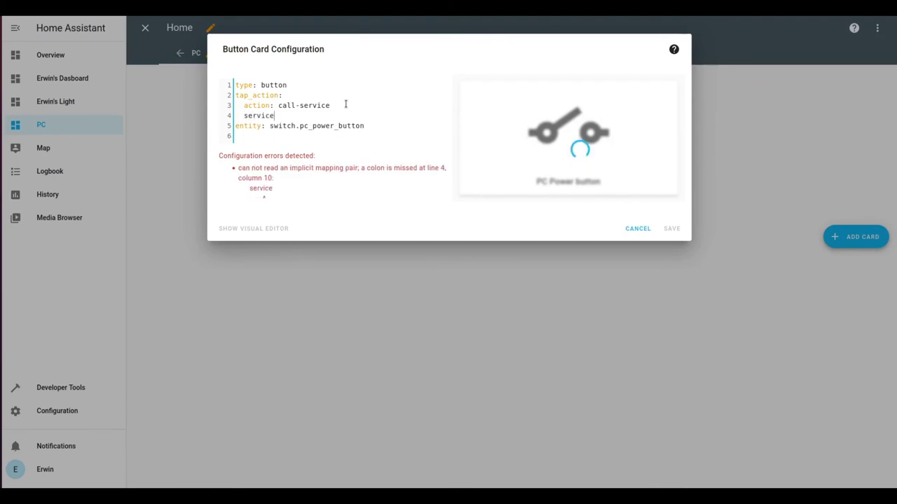
{"action": "type", "text": ": script.pc_power_button_short_press"}
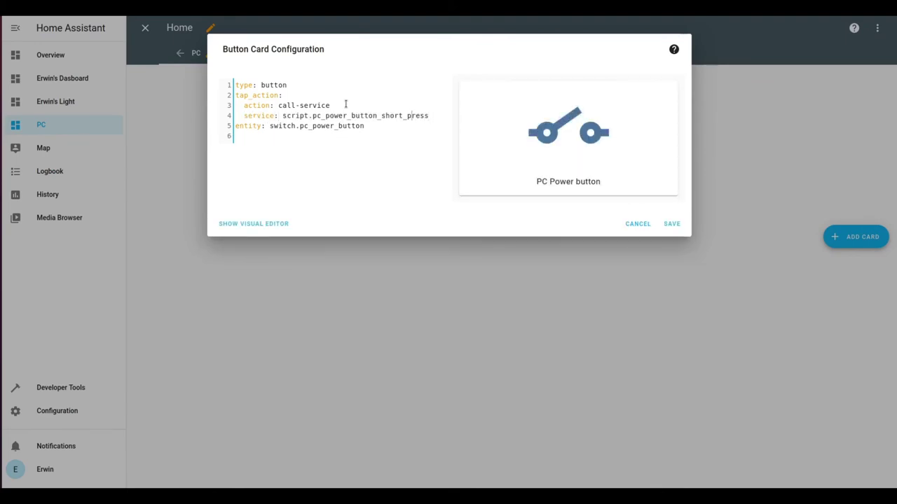
{"action": "key", "text": "Left"}
{"action": "key", "text": "Left"}
{"action": "key", "text": "Left"}
{"action": "key", "text": "BackSpace"}
{"action": "key", "text": "BackSpace"}
{"action": "key", "text": "BackSpace"}
{"action": "key", "text": "BackSpace"}
{"action": "key", "text": "BackSpace"}
{"action": "type", "text": "o"}
{"action": "key", "text": "BackSpace"}
{"action": "type", "text": "long"}
{"action": "left_click", "coordinate": [671, 224]}
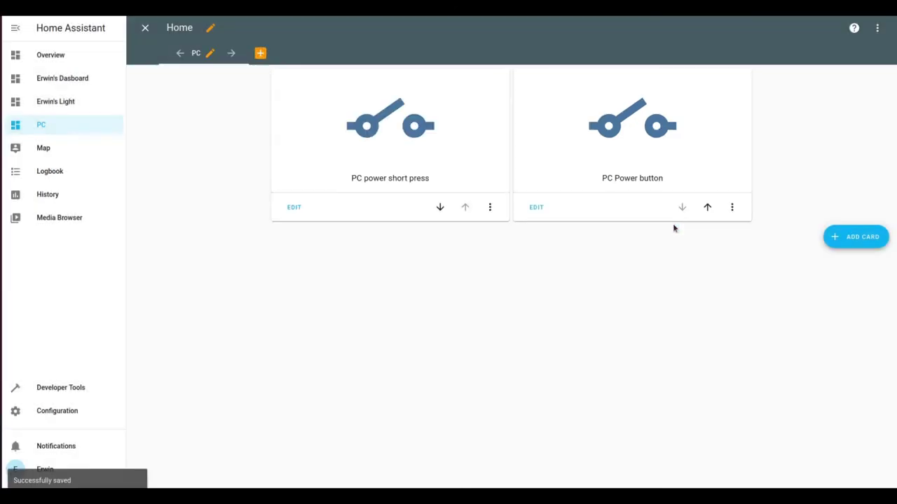
Rename the new card to 'PC power long press' and save it.
{"action": "left_click", "coordinate": [535, 208]}
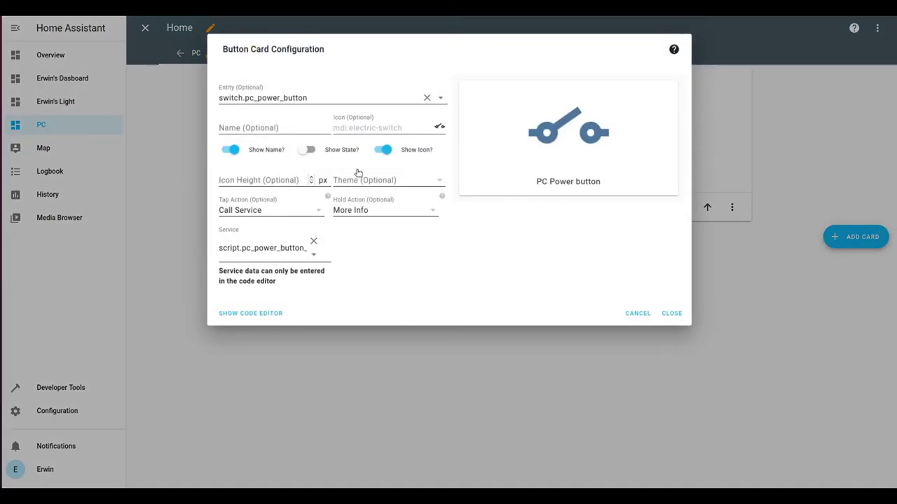
{"action": "type", "text": "PC power long "}
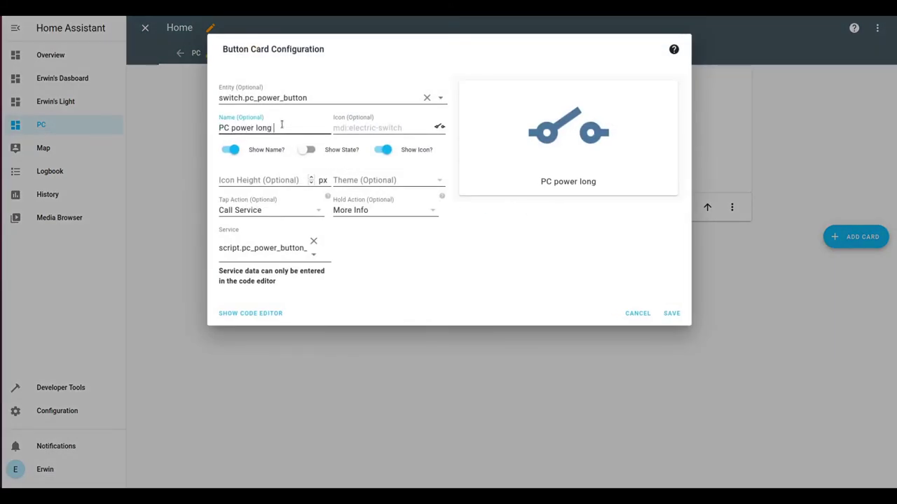
{"action": "type", "text": "press"}
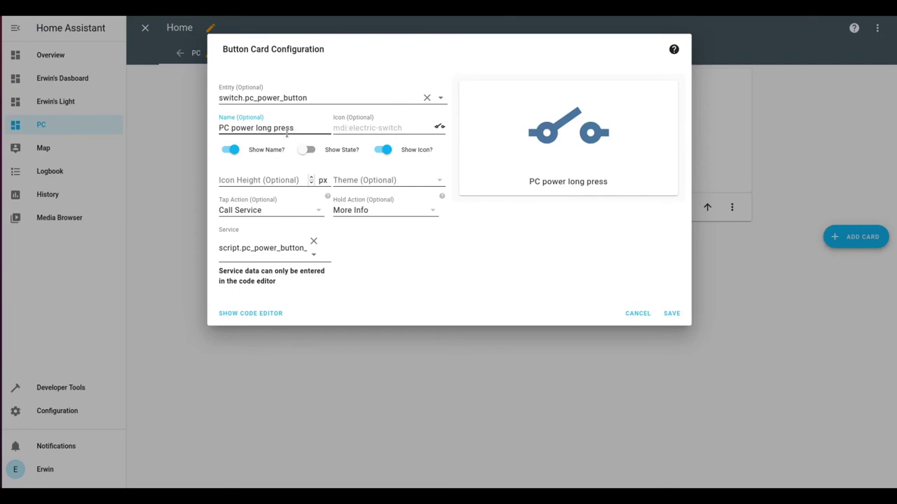
{"action": "left_click", "coordinate": [673, 314]}
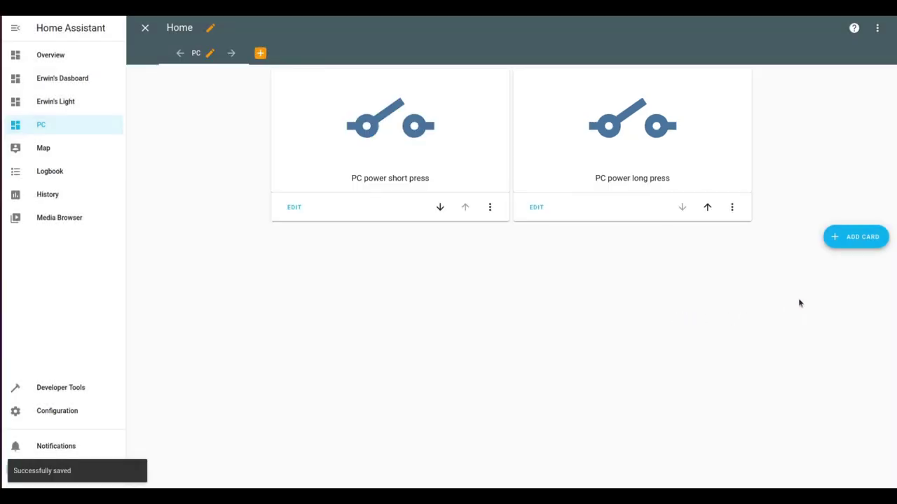
Add a third button card using the PC Power Sense binary sensor.
{"action": "left_click", "coordinate": [850, 238]}
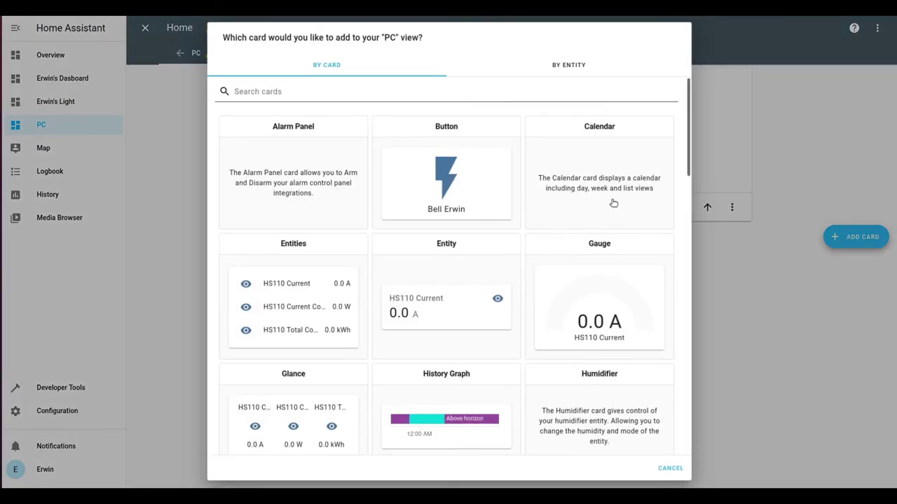
{"action": "left_click", "coordinate": [483, 183]}
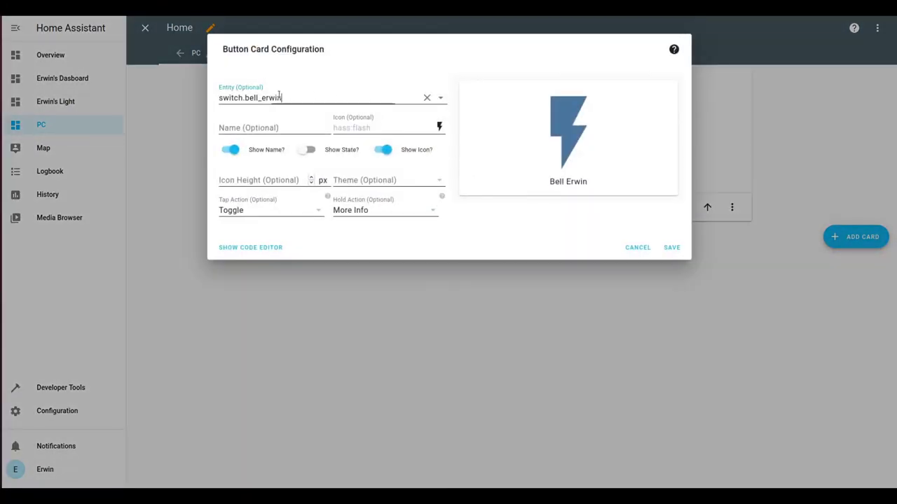
{"action": "left_click_drag", "start_coordinate": [337, 99], "coordinate": [229, 95]}
{"action": "type", "text": "pc"}
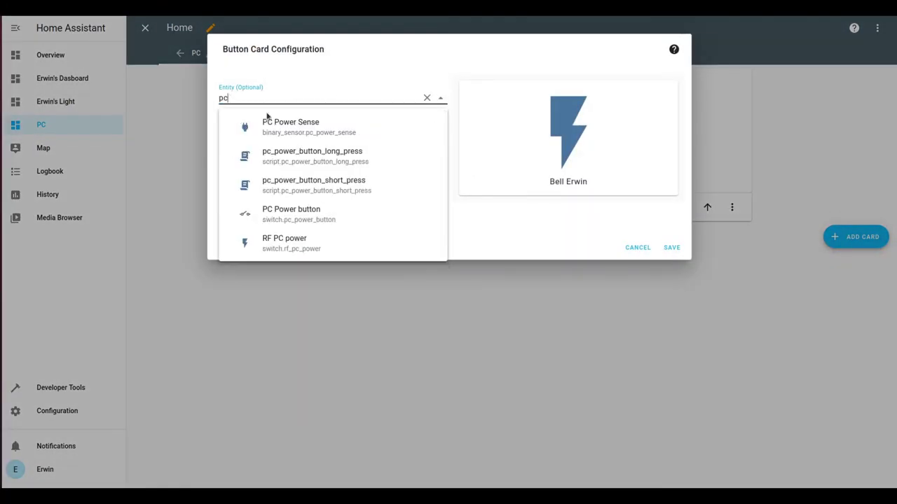
{"action": "left_click", "coordinate": [283, 129]}
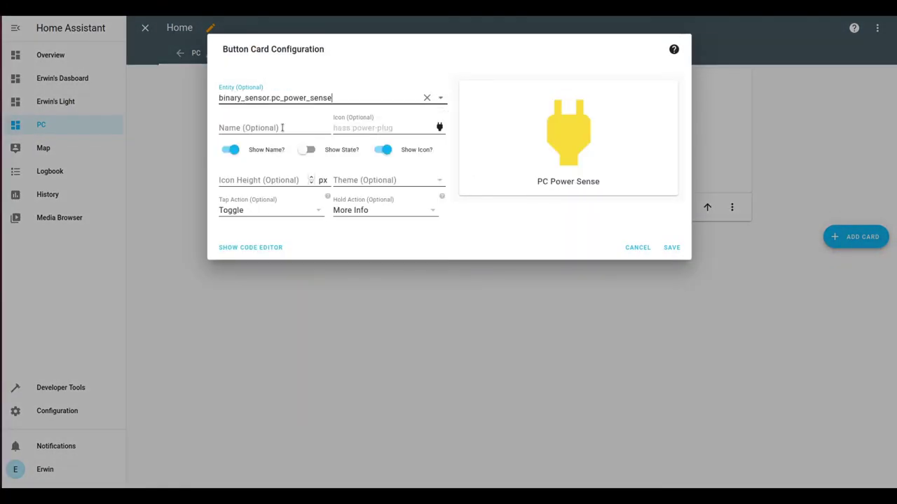
Set its tap and hold actions to No Action, save it, and exit edit mode.
{"action": "left_click", "coordinate": [317, 212]}
{"action": "left_click", "coordinate": [297, 346]}
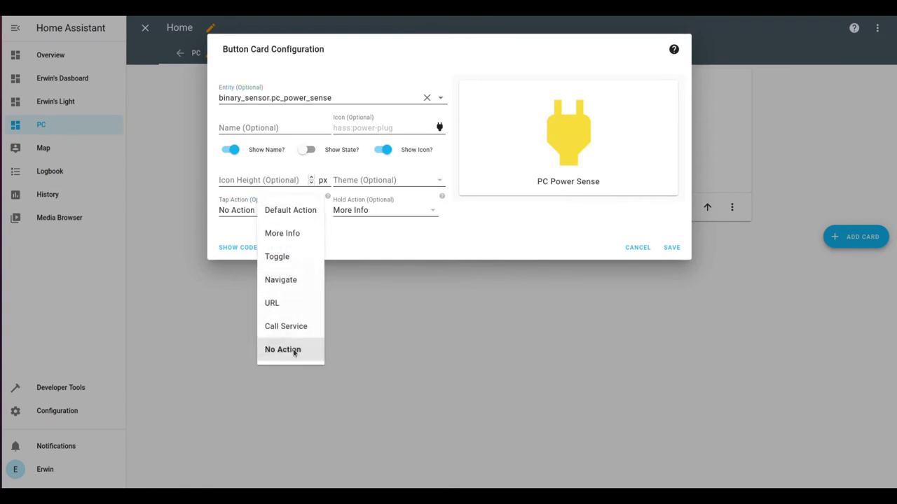
{"action": "left_click", "coordinate": [432, 212]}
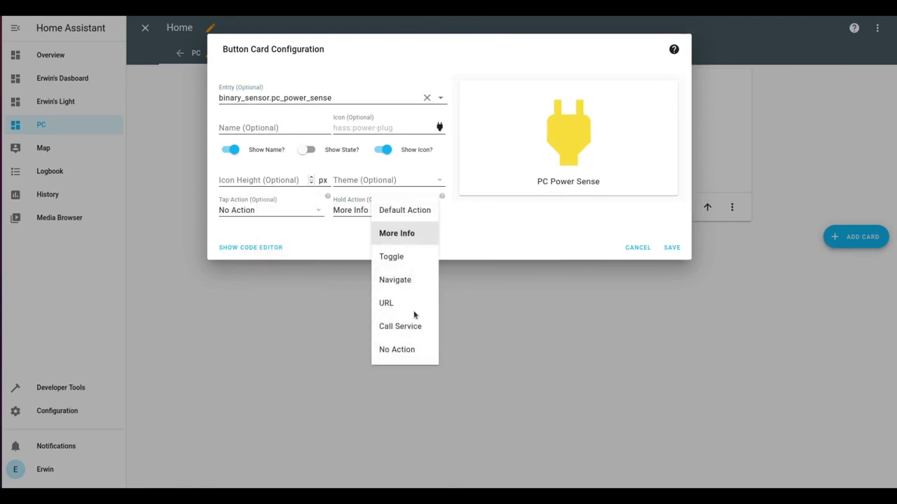
{"action": "left_click", "coordinate": [403, 351]}
{"action": "left_click", "coordinate": [671, 248]}
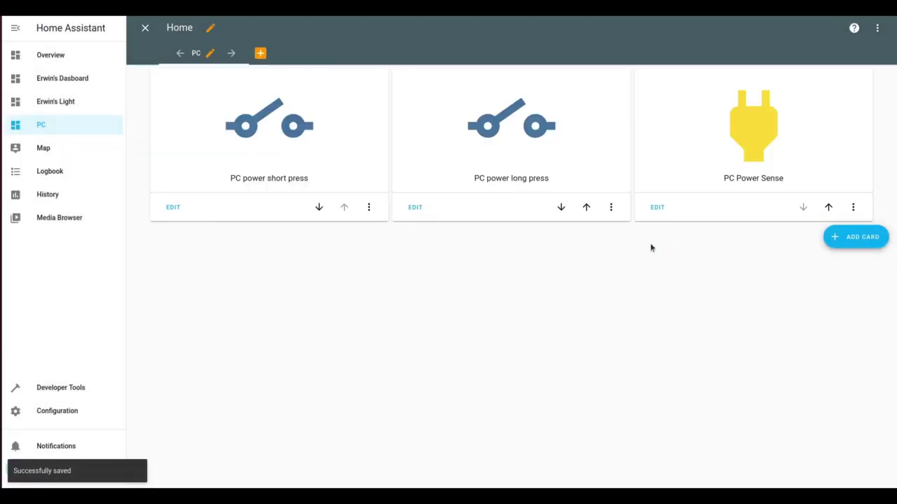
{"action": "left_click", "coordinate": [144, 28]}
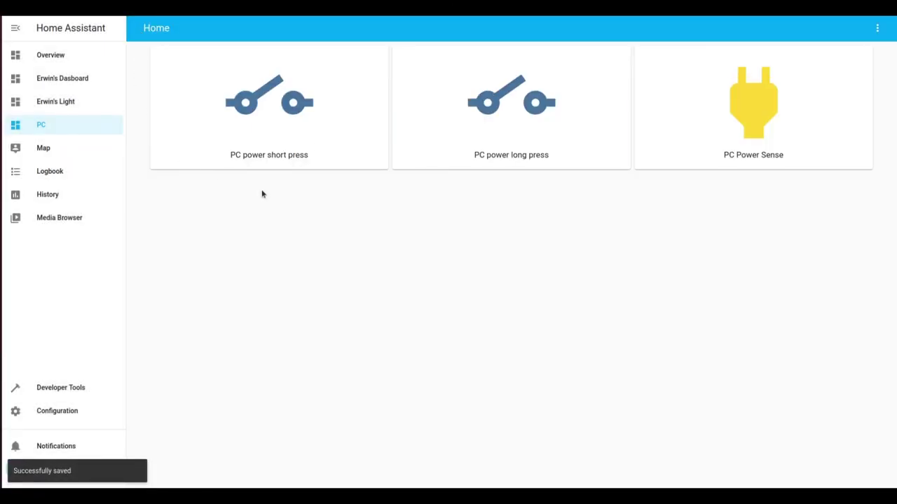
Test the PC power short press card, then the PC power long press card.
{"action": "left_click", "coordinate": [266, 103]}
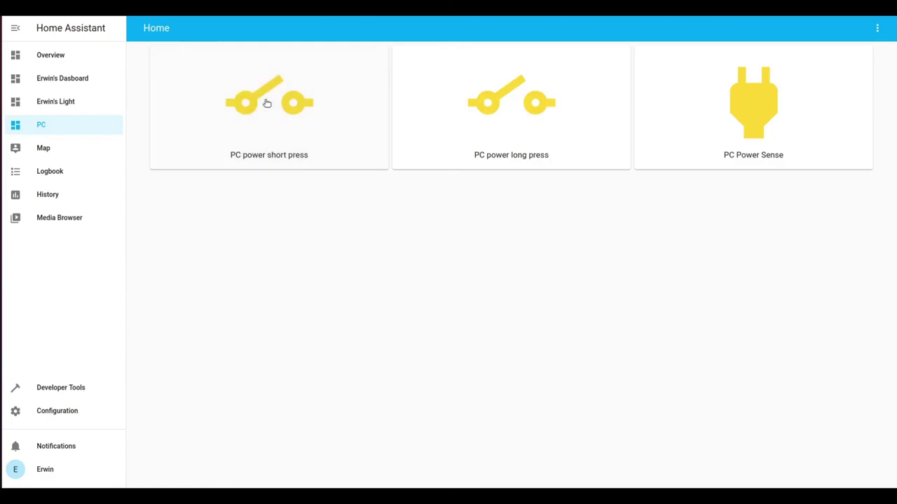
{"action": "left_click", "coordinate": [531, 128]}
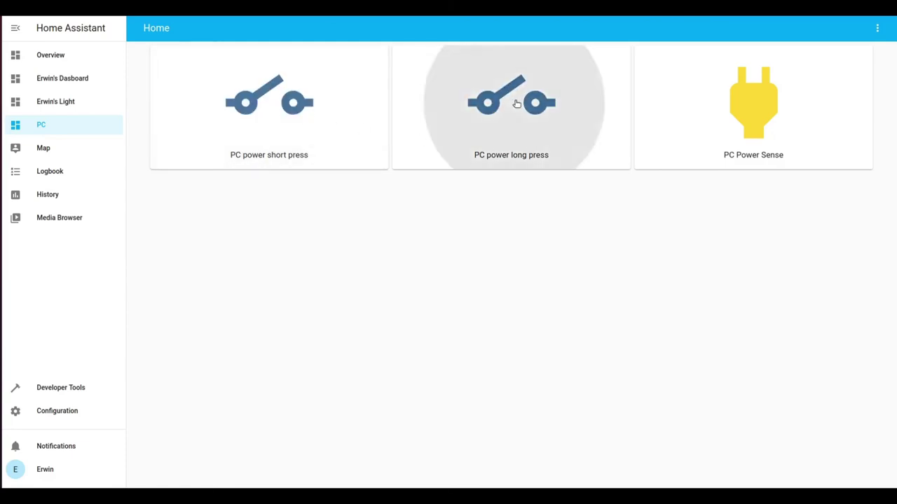